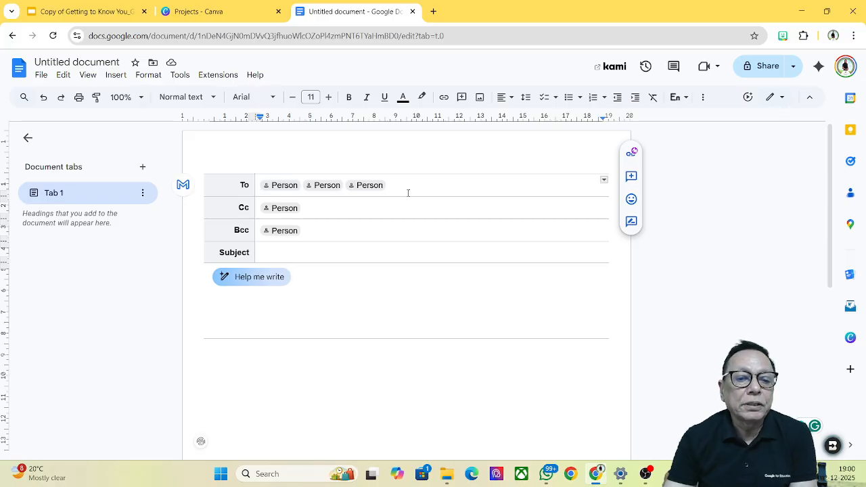
# Step: Rename the untitled document to 'Collaborative'
pyautogui.click(119, 63)
pyautogui.write('To')
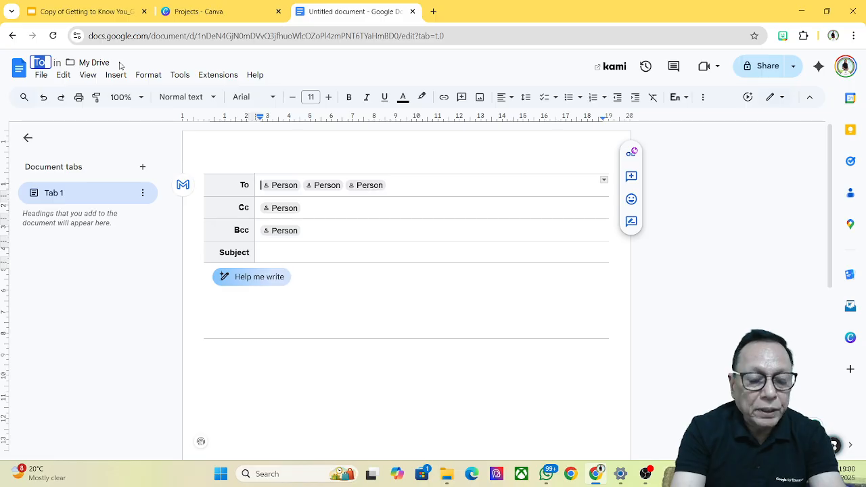
pyautogui.write('Co')
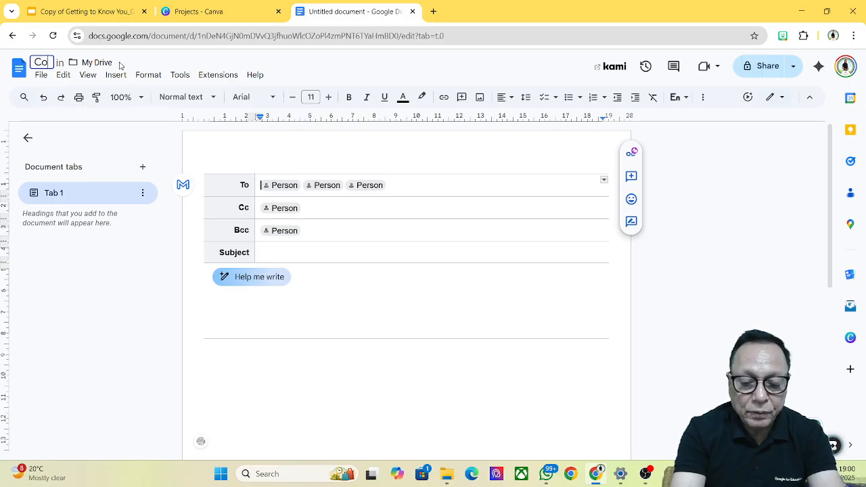
pyautogui.write('llaborative')
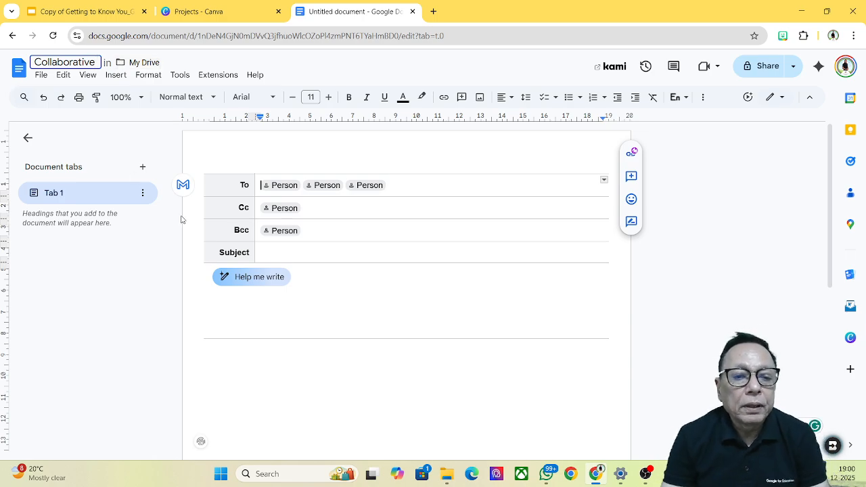
# Step: Set the email's Subject line to 'Collaborative Email Draft'
pyautogui.click(288, 254)
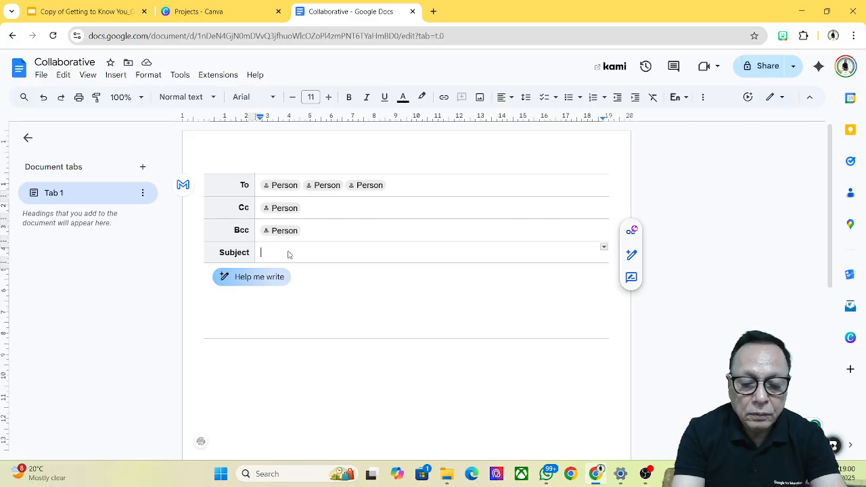
pyautogui.write('Please')
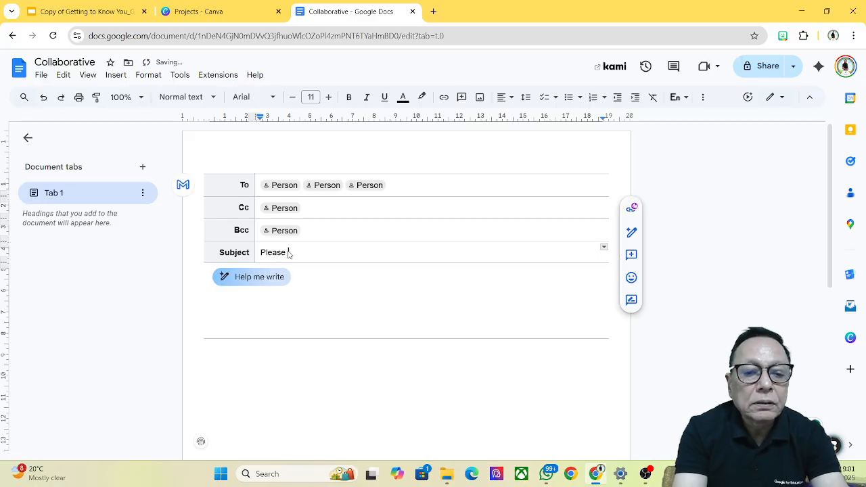
pyautogui.press('BackSpace')
pyautogui.press('BackSpace')
pyautogui.press('BackSpace')
pyautogui.press('BackSpace')
pyautogui.press('BackSpace')
pyautogui.press('BackSpace')
pyautogui.press('BackSpace')
pyautogui.write('Collabora')
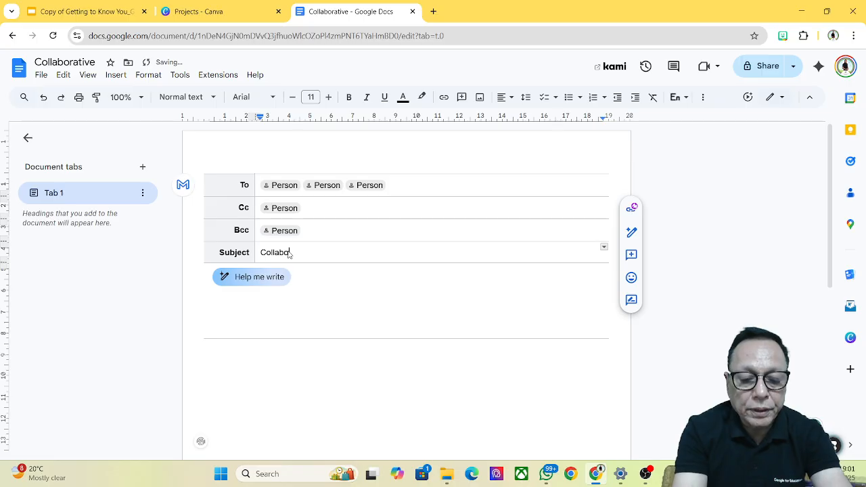
pyautogui.write('tive ')
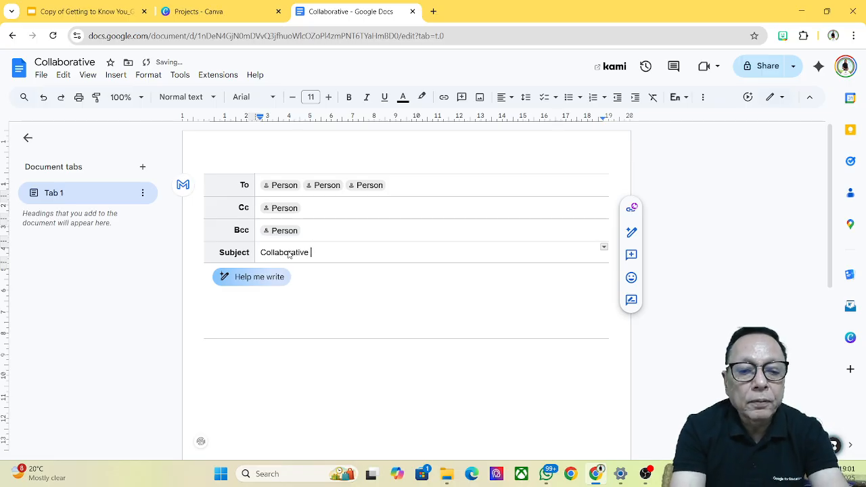
pyautogui.write('Email Draft')
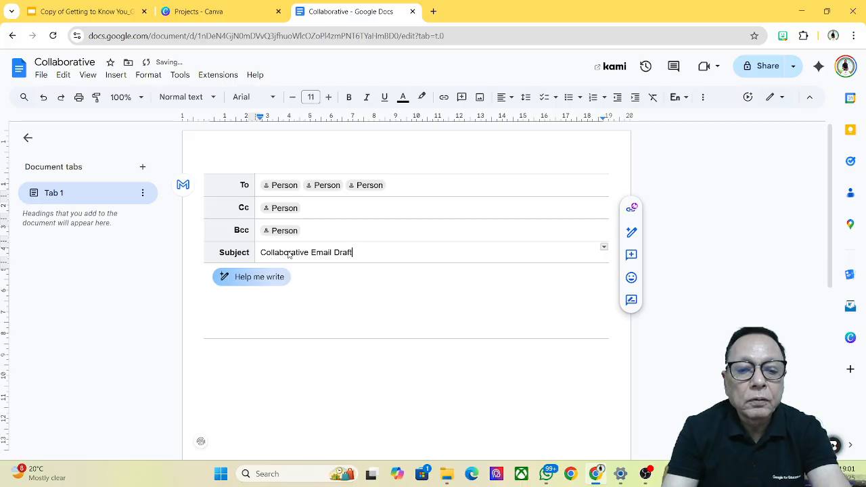
# Step: Add three contacts to the email draft's To line by searching the contact list
pyautogui.click(280, 186)
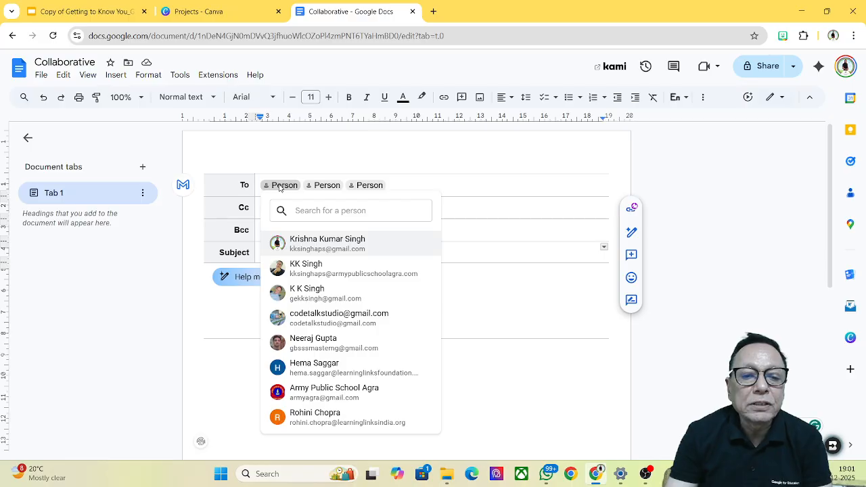
pyautogui.click(295, 270)
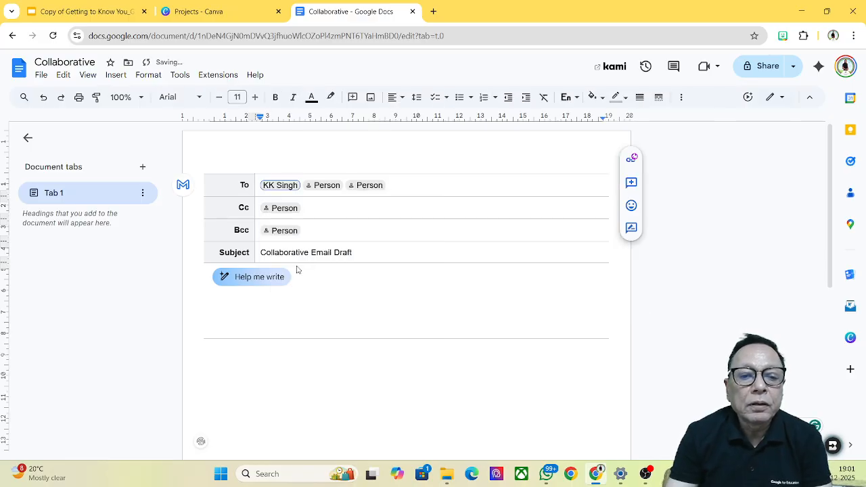
pyautogui.click(327, 187)
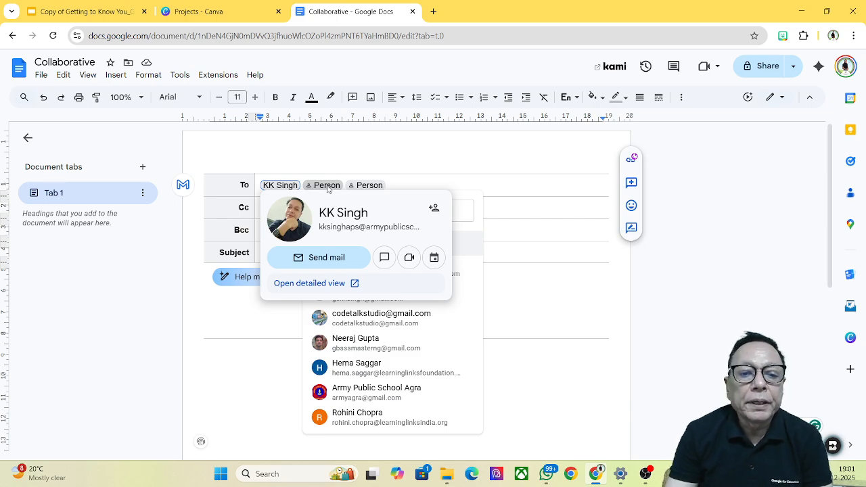
pyautogui.click(398, 184)
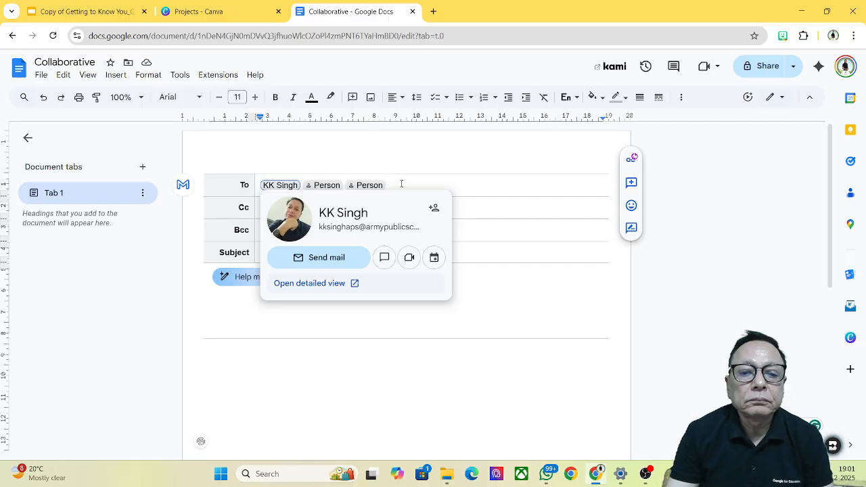
pyautogui.click(324, 186)
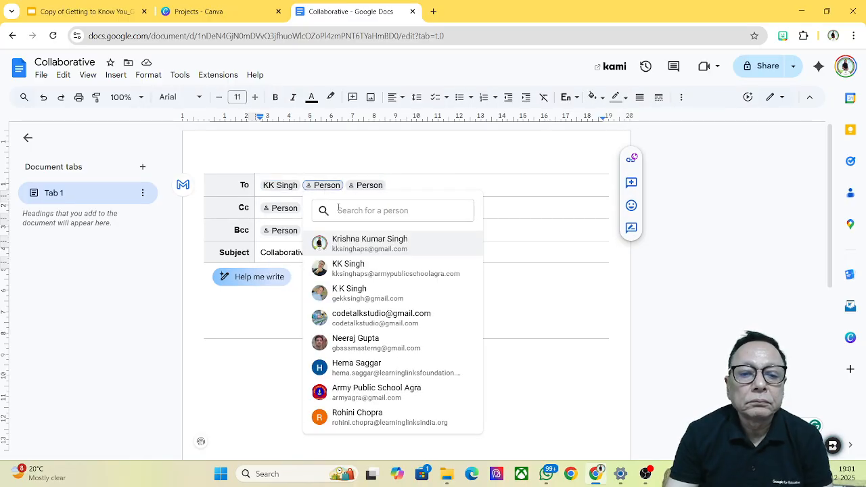
pyautogui.write('code')
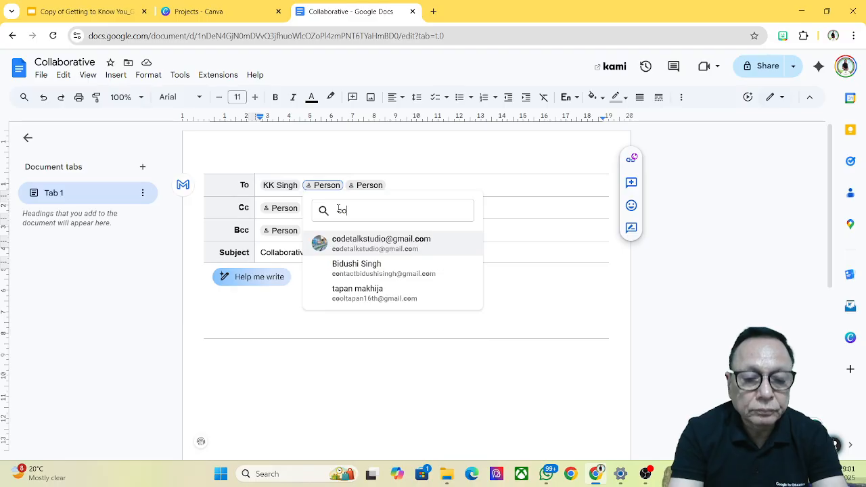
pyautogui.click(363, 243)
pyautogui.click(424, 187)
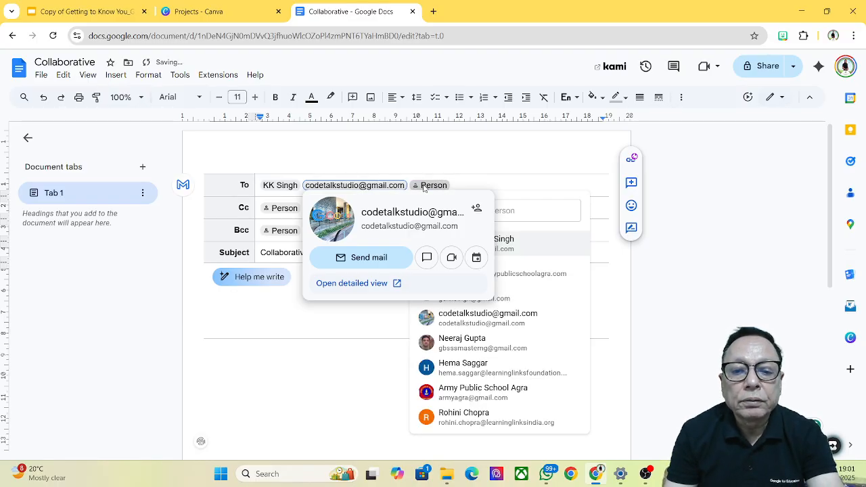
pyautogui.click(424, 187)
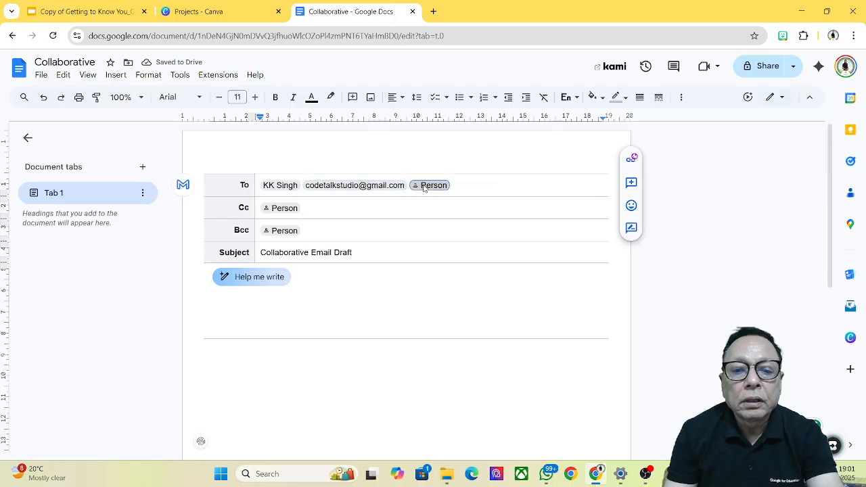
pyautogui.click(425, 189)
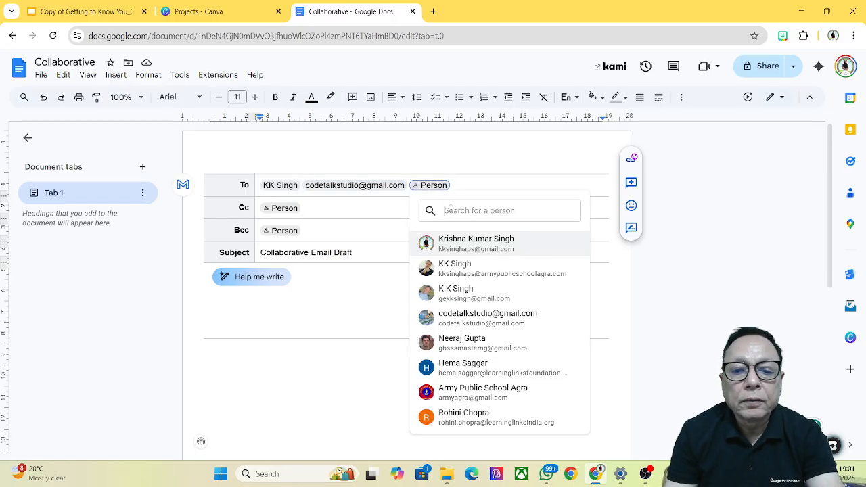
pyautogui.write('sa')
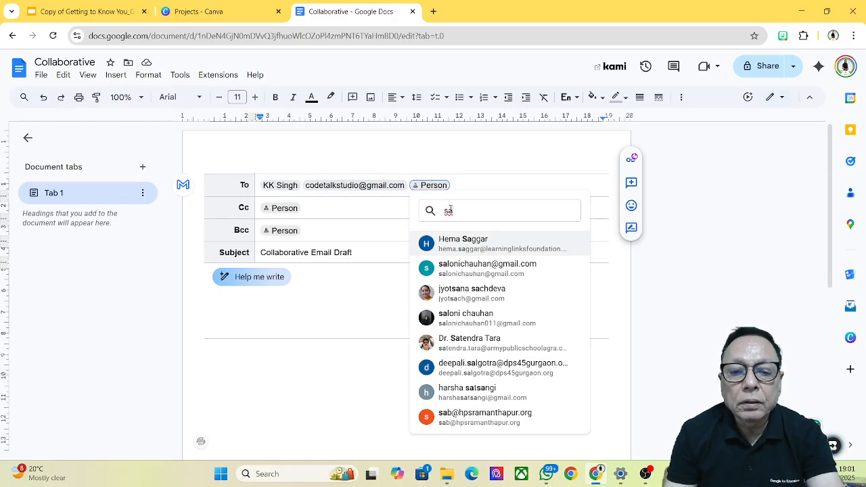
pyautogui.write('l')
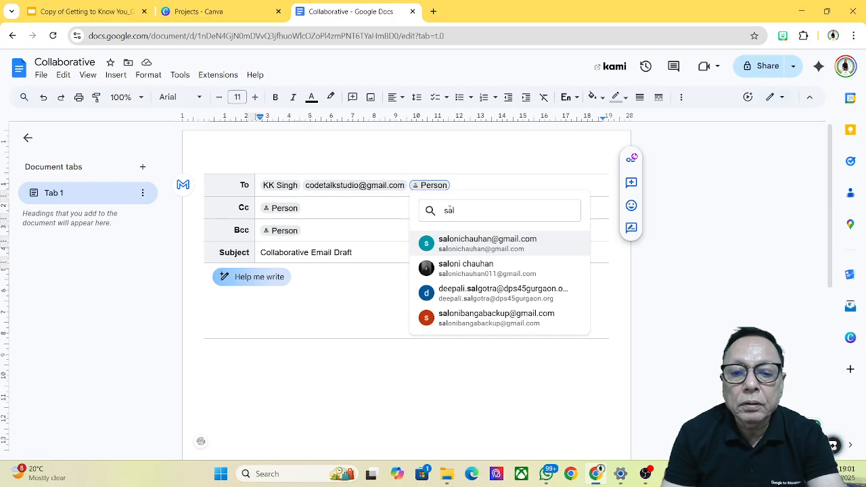
pyautogui.click(495, 248)
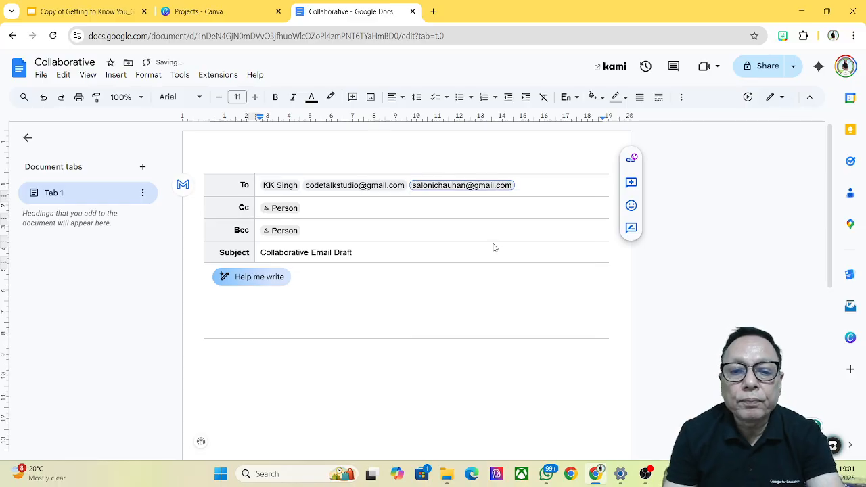
# Step: Add the second account's contact as the Bcc recipient
pyautogui.click(283, 209)
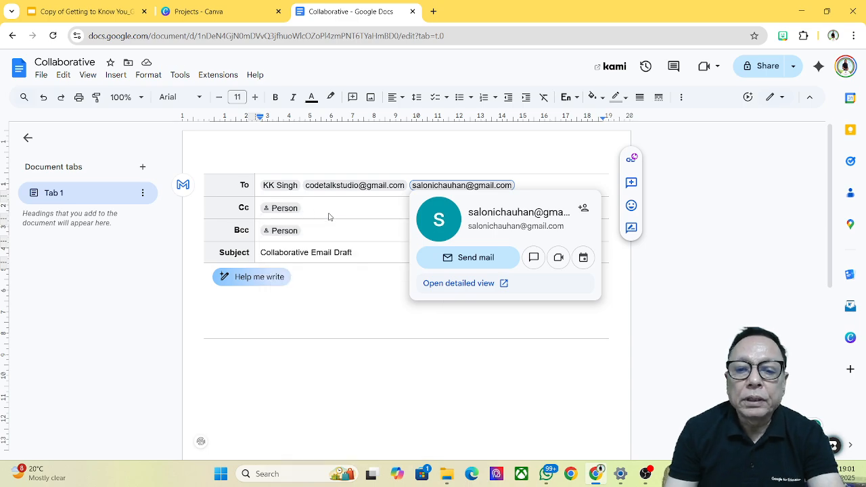
pyautogui.moveTo(291, 236)
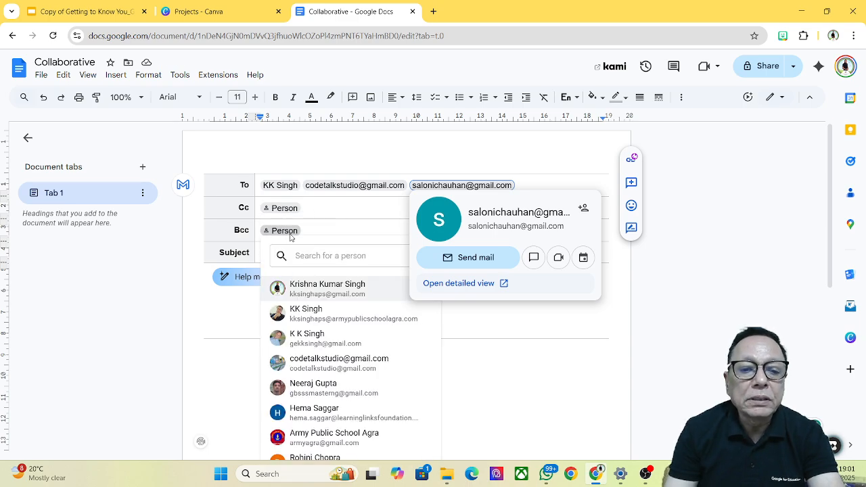
pyautogui.click(290, 237)
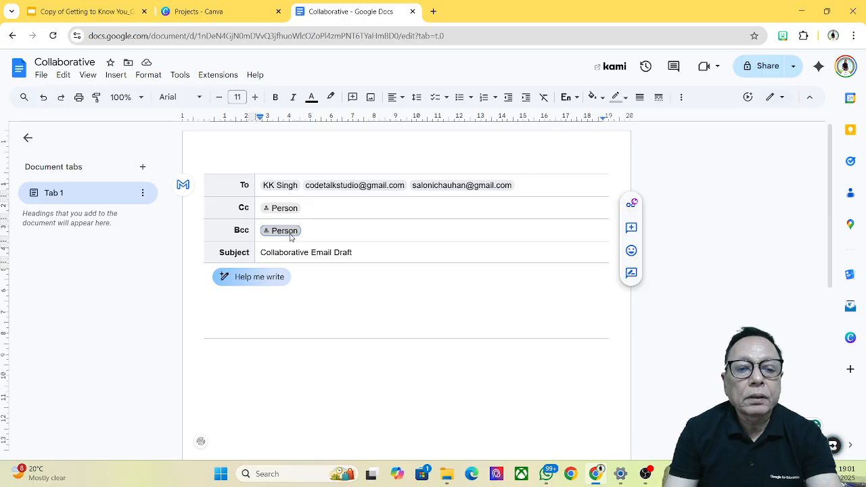
pyautogui.click(290, 234)
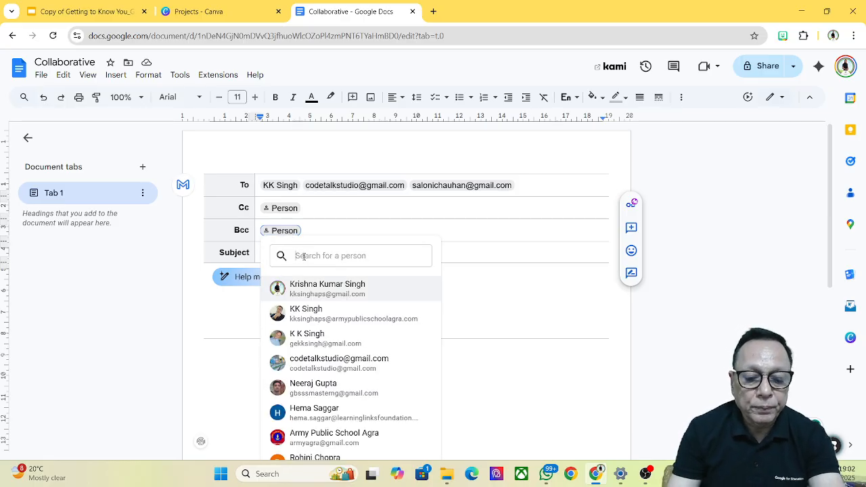
pyautogui.write('gc')
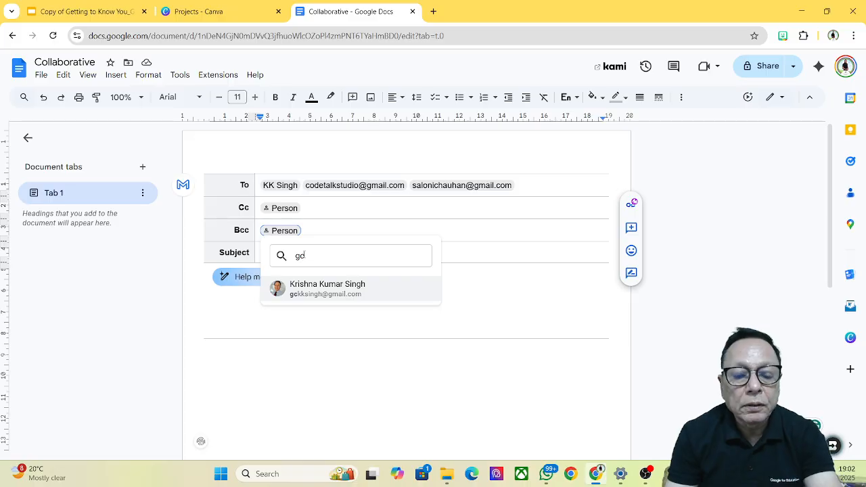
pyautogui.click(315, 288)
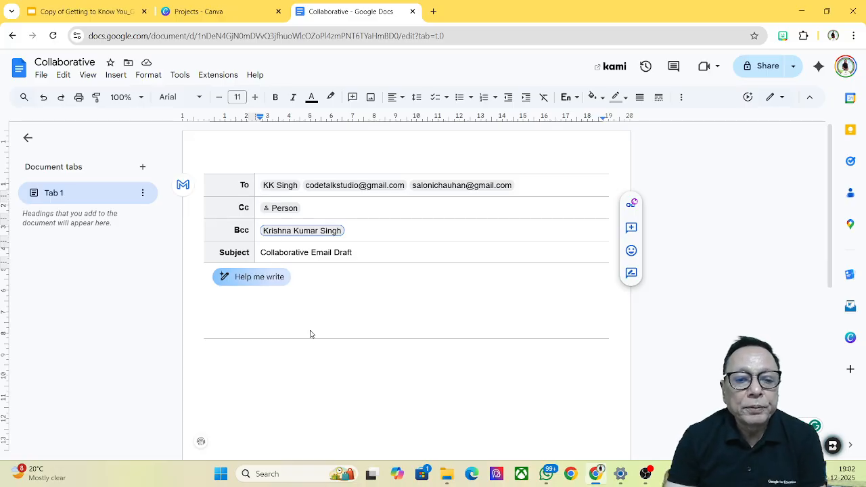
# Step: Write 'Hi!' and a body line ending 'I am sharing with my friends also.'
pyautogui.click(306, 288)
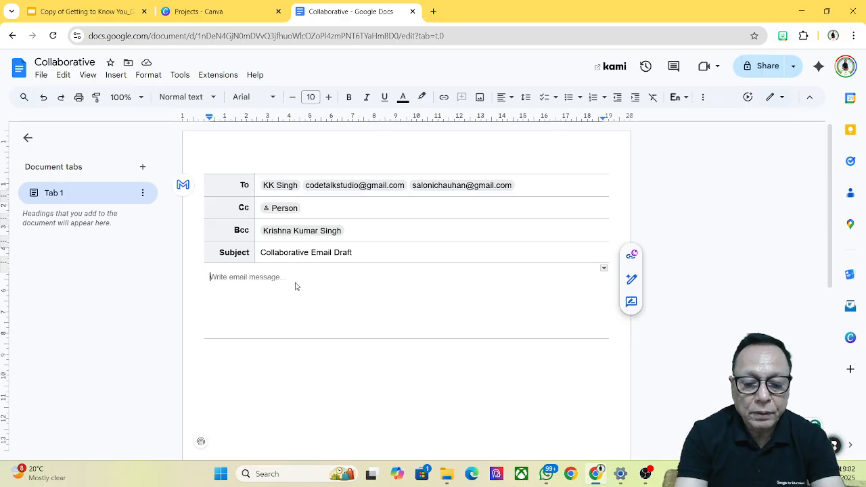
pyautogui.write('Hi!')
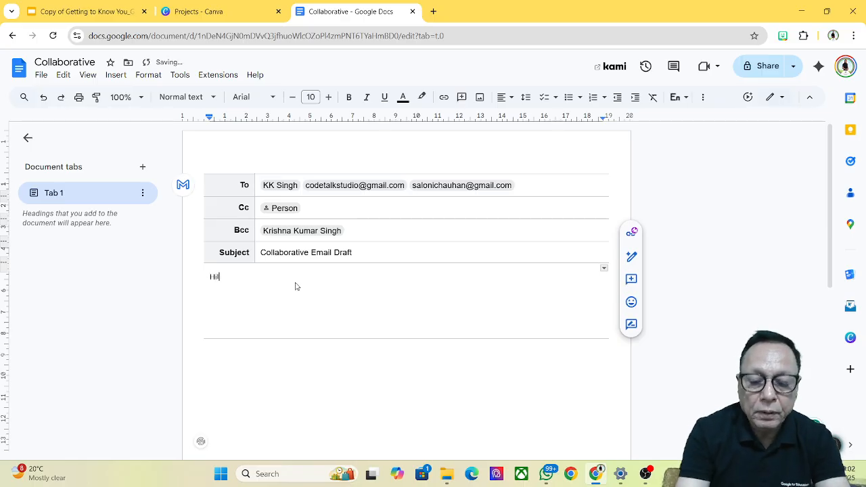
pyautogui.press('Return')
pyautogui.write('Thi')
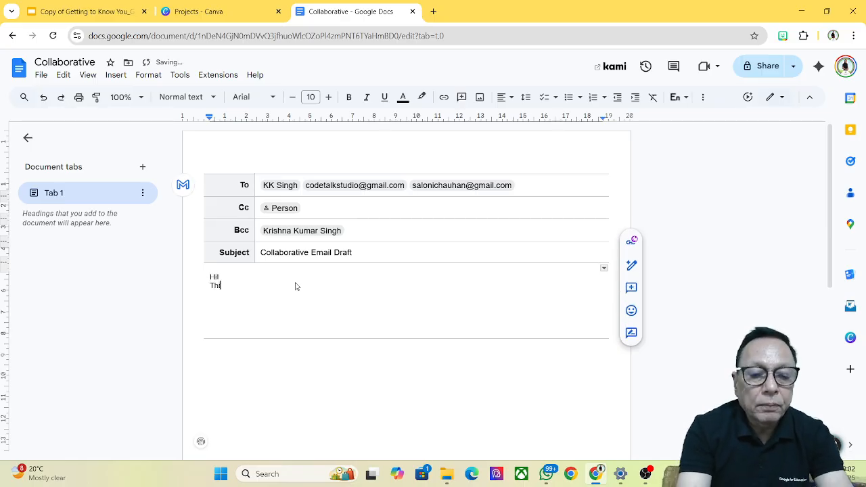
pyautogui.write('s iis omai')
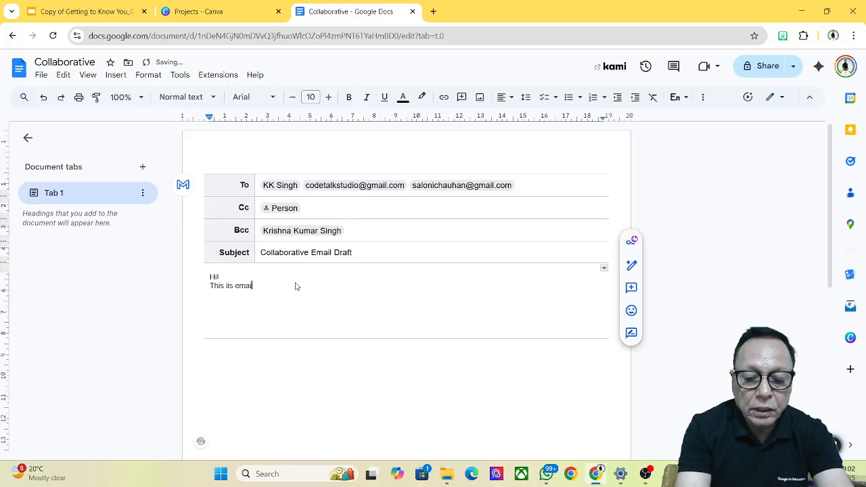
pyautogui.write('l draft ')
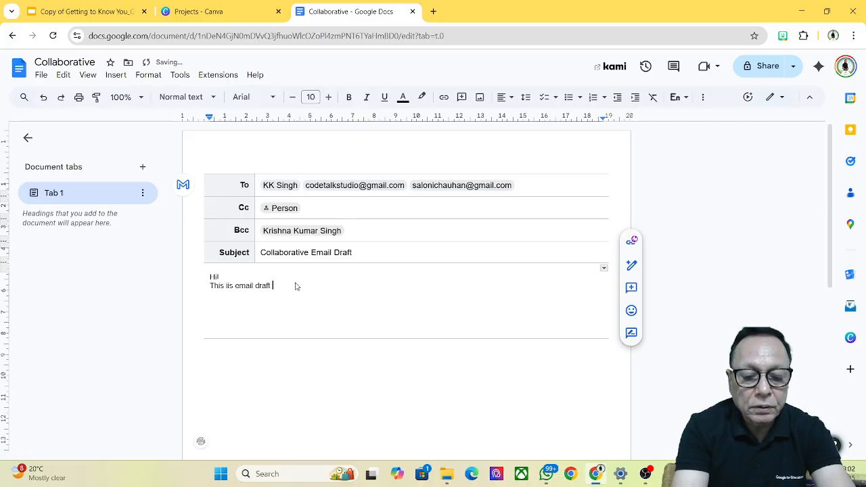
pyautogui.write('demo cod')
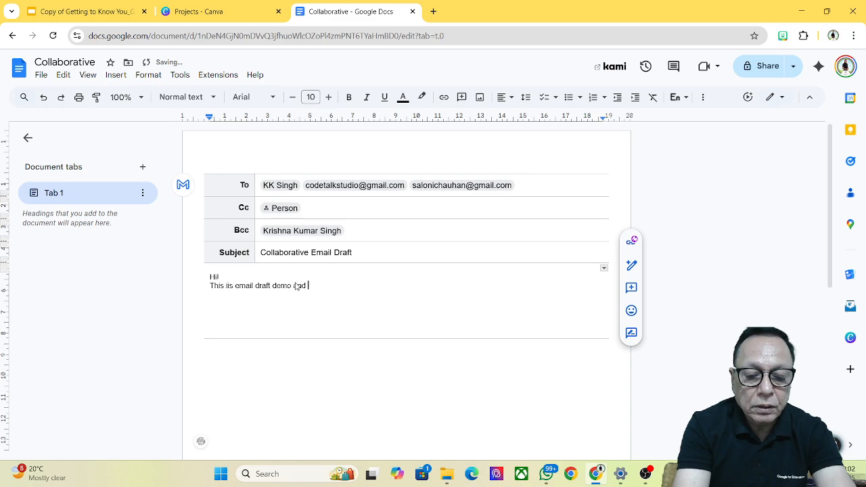
pyautogui.write(' I am ')
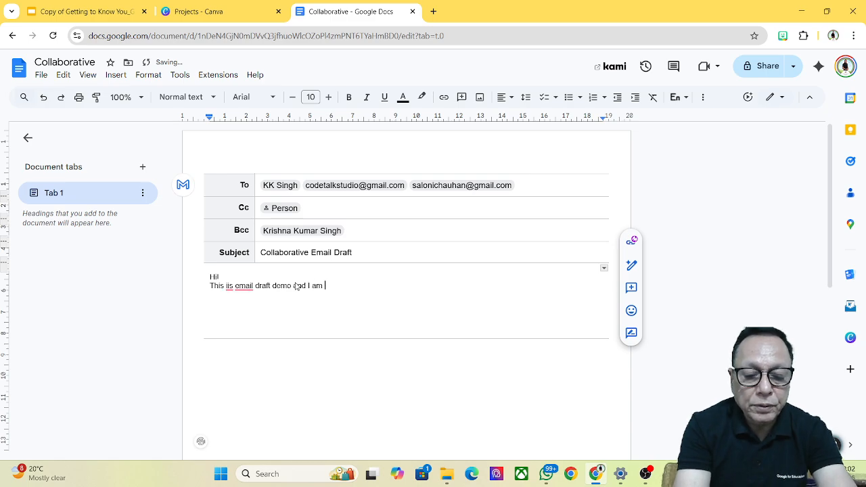
pyautogui.write('sharing ')
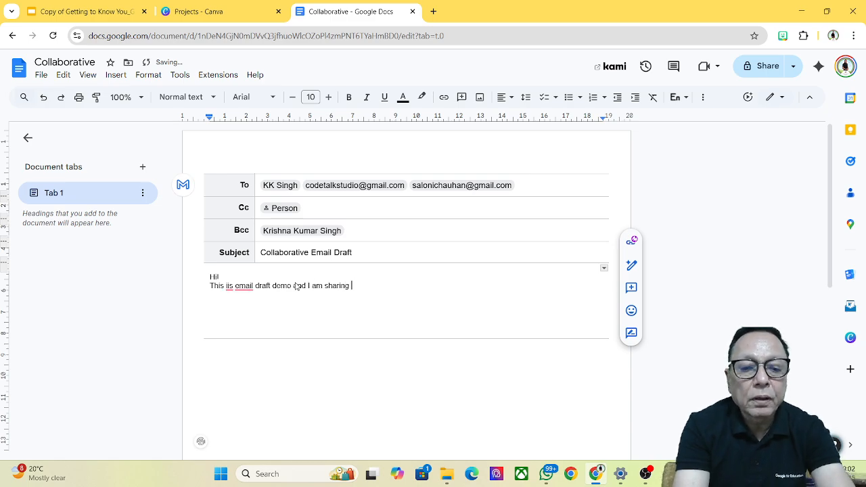
pyautogui.write('with ')
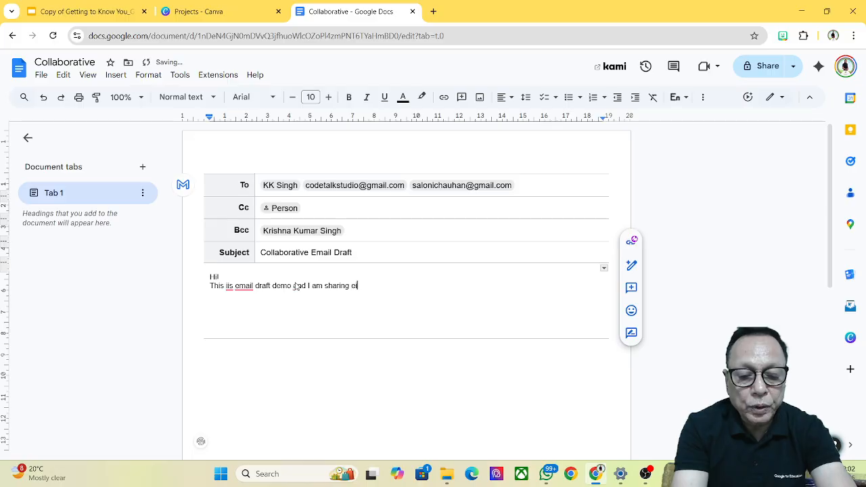
pyautogui.write('other')
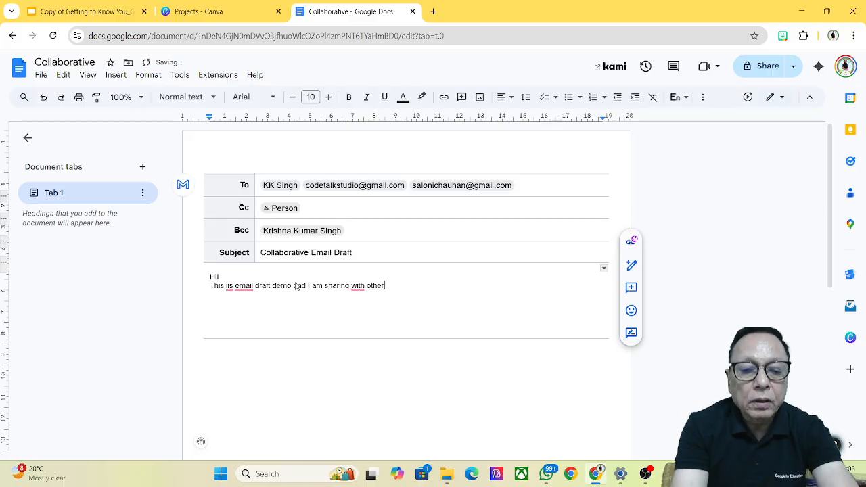
pyautogui.press('BackSpace')
pyautogui.press('BackSpace')
pyautogui.press('BackSpace')
pyautogui.press('BackSpace')
pyautogui.press('BackSpace')
pyautogui.write('my frie')
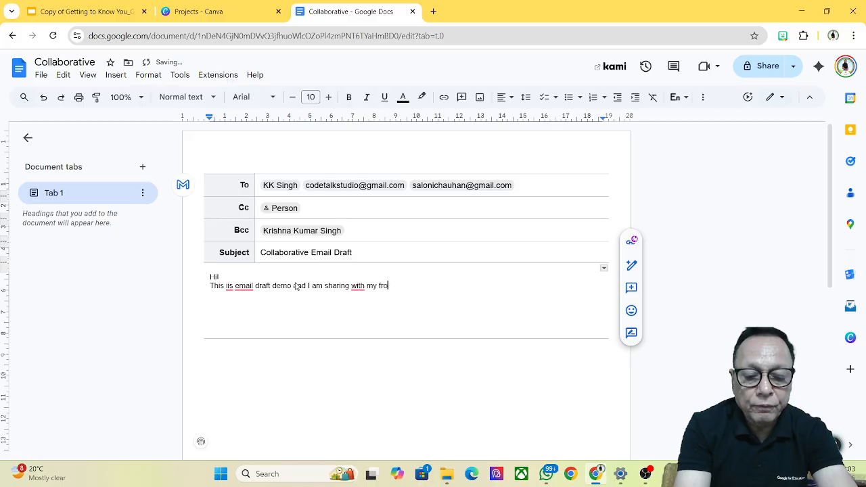
pyautogui.write('nds a')
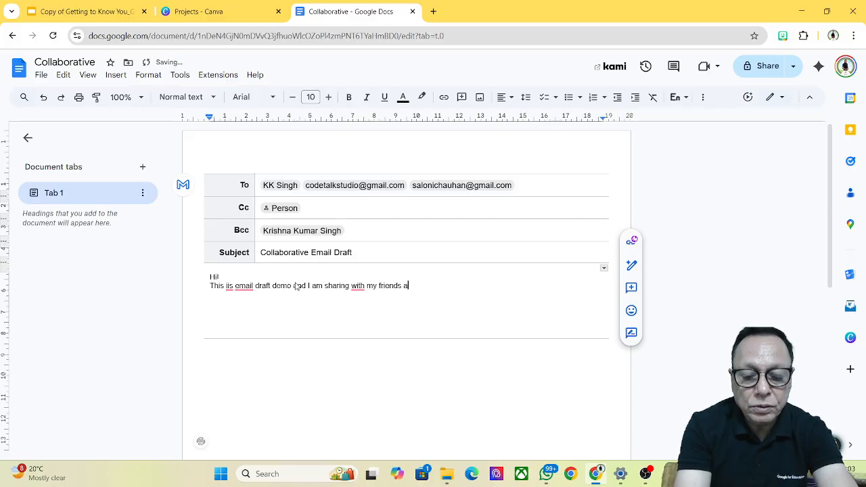
pyautogui.write('lso.')
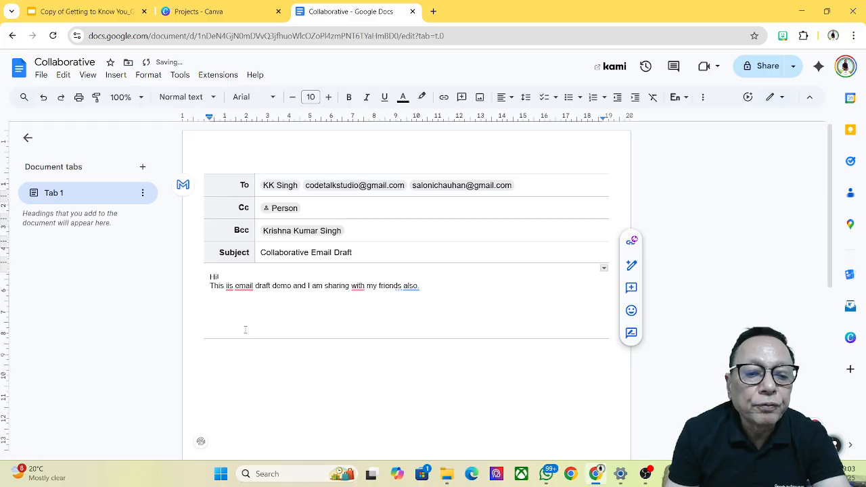
# Step: Accept Grammarly fixes: 'iis' to 'is', add 'an' before email, and a comma before 'and'
pyautogui.moveTo(232, 288)
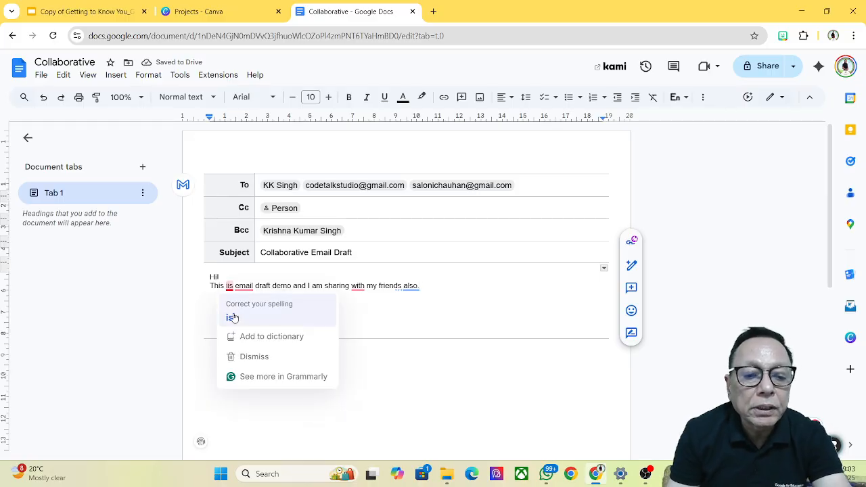
pyautogui.click(231, 317)
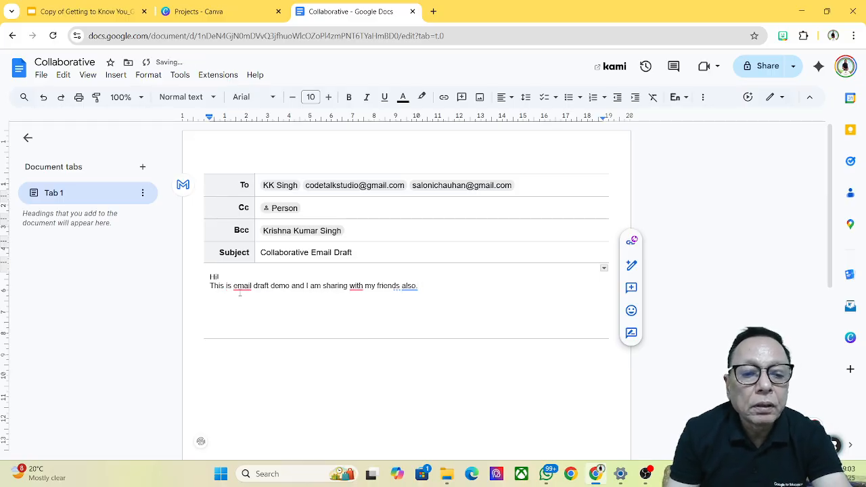
pyautogui.moveTo(242, 285)
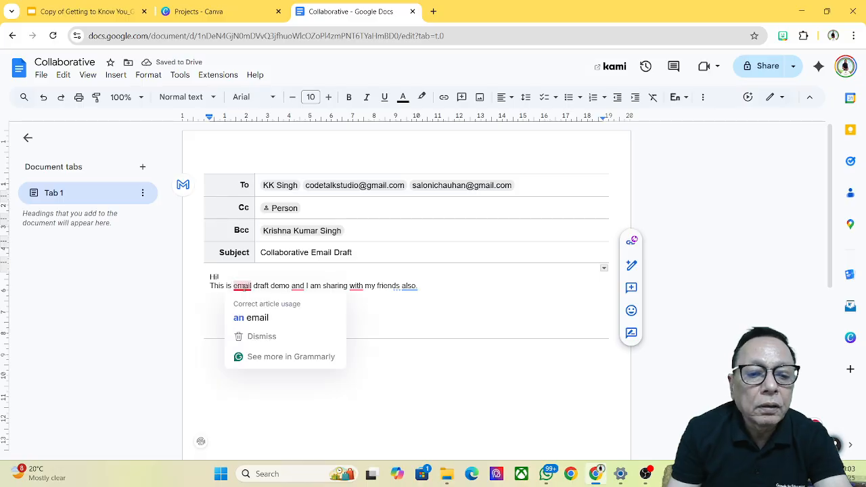
pyautogui.click(247, 317)
pyautogui.moveTo(308, 287)
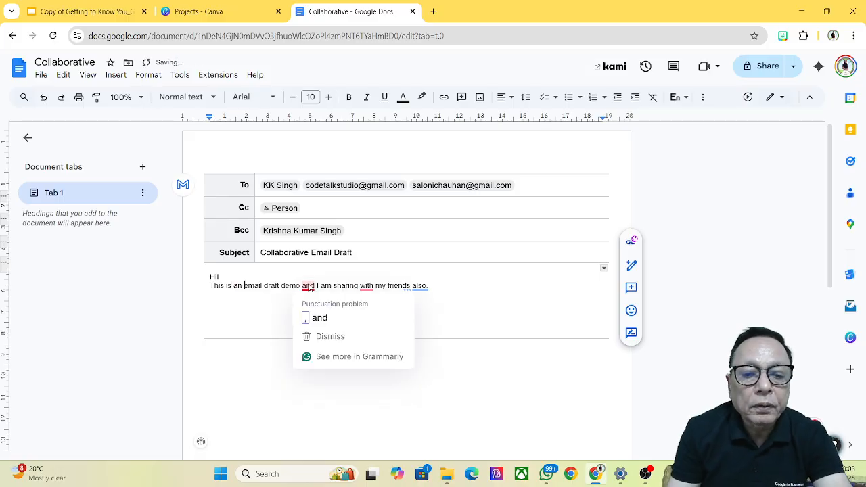
pyautogui.click(318, 320)
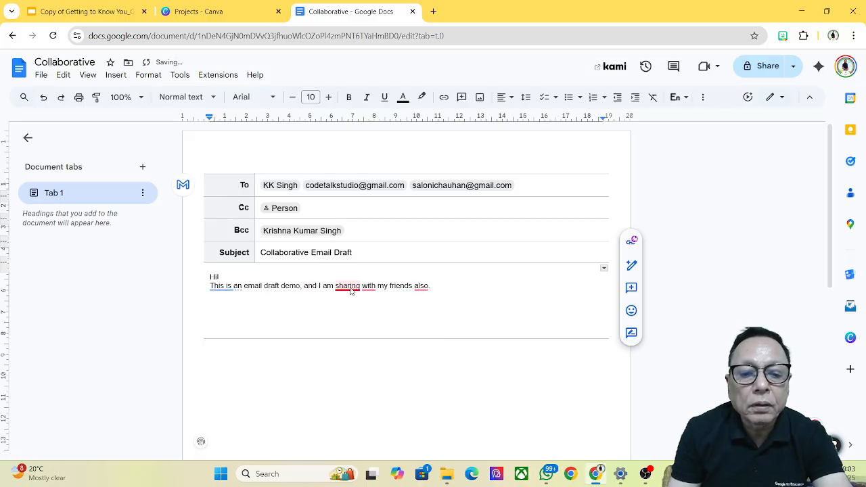
pyautogui.moveTo(369, 289)
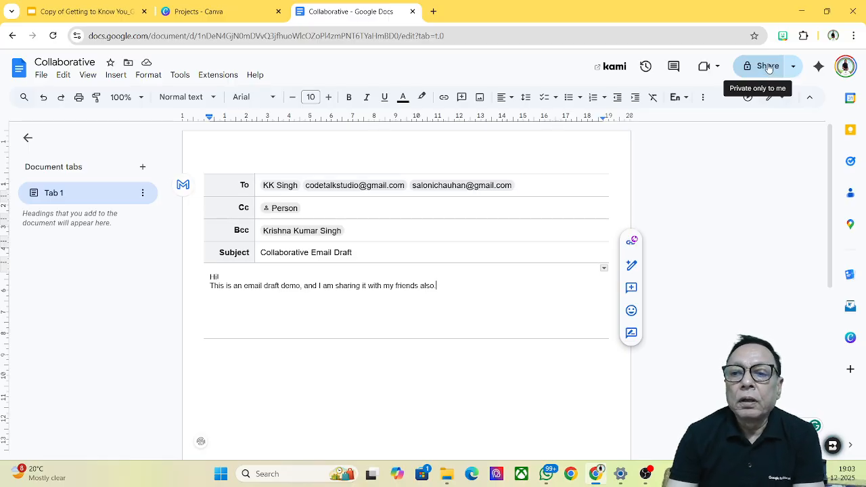
# Step: Share the document with the second account as Editor, with the message 'Kindly draft the mail'
pyautogui.click(768, 68)
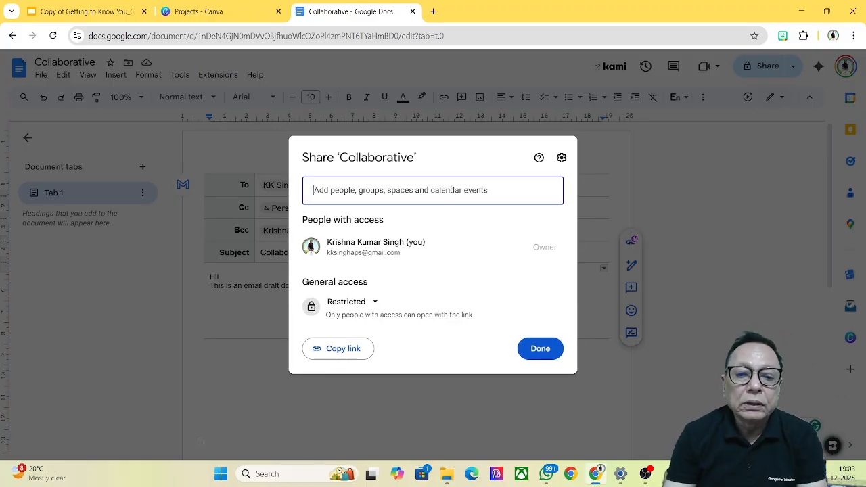
pyautogui.click(452, 190)
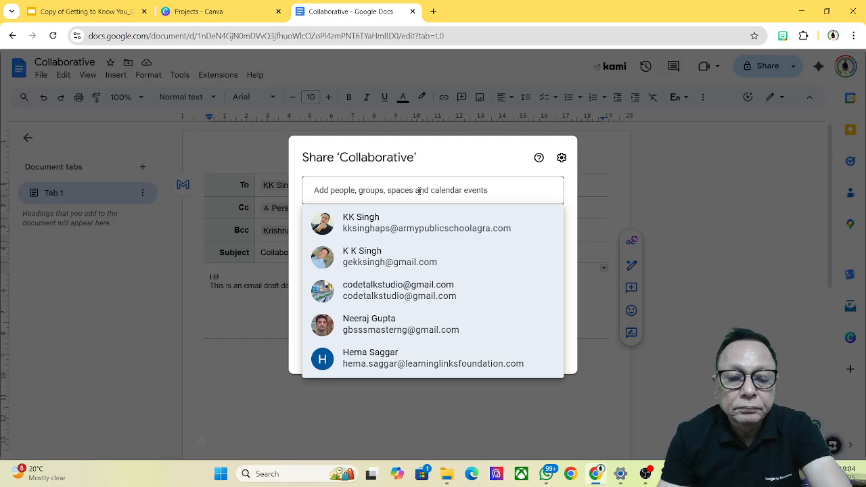
pyautogui.click(675, 161)
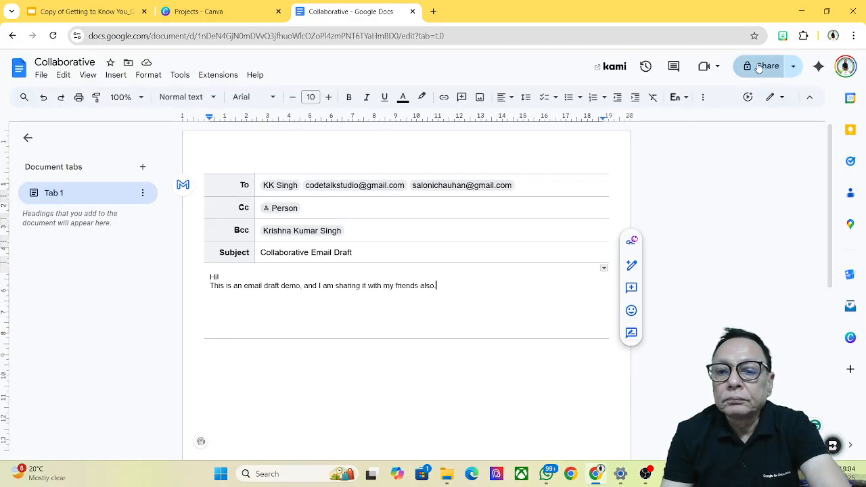
pyautogui.click(759, 66)
pyautogui.click(447, 192)
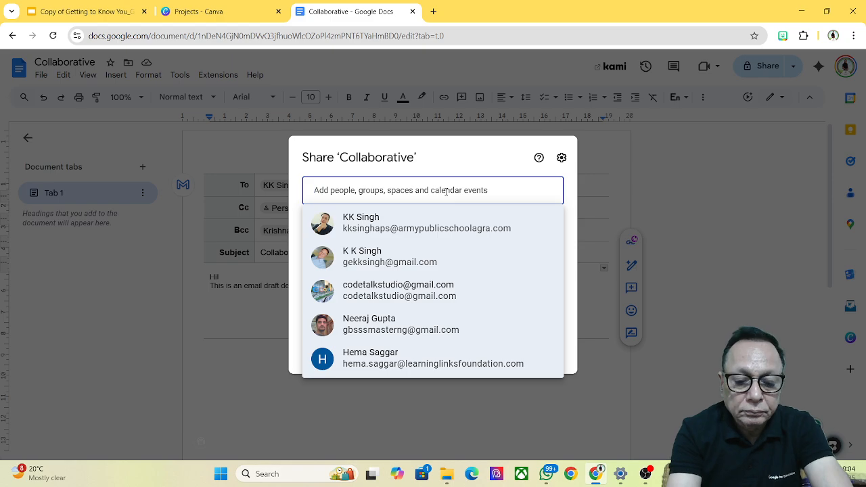
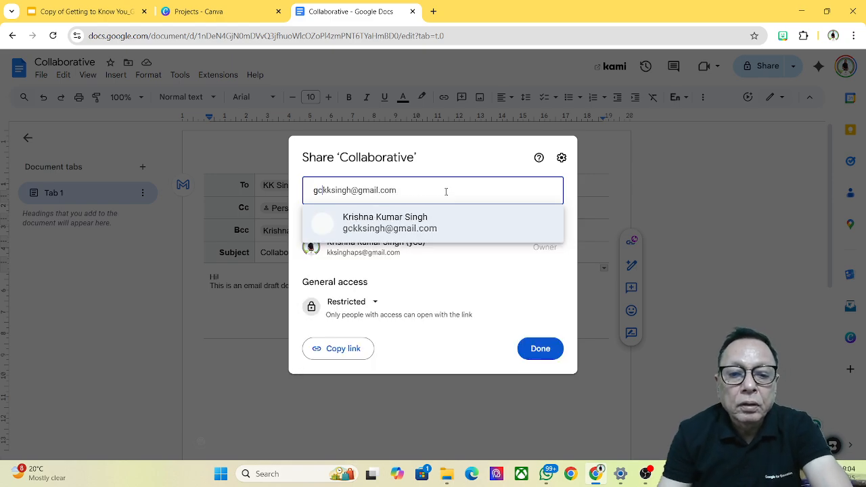
pyautogui.click(389, 229)
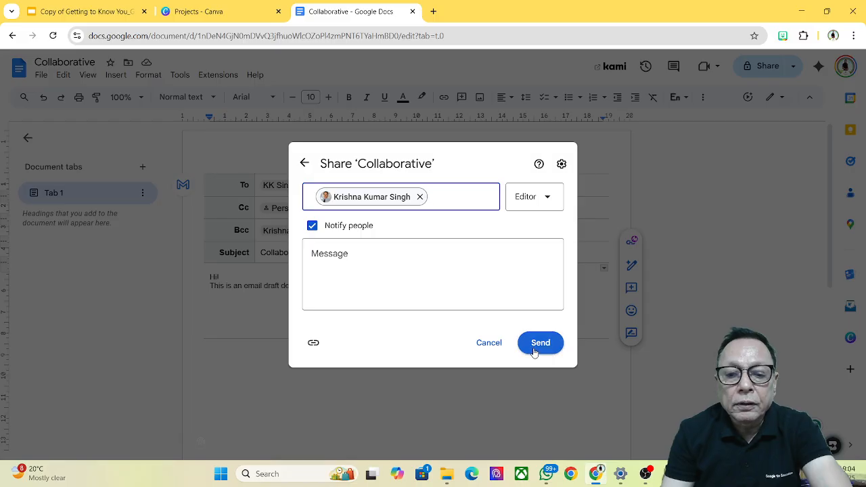
pyautogui.click(474, 287)
pyautogui.write('K')
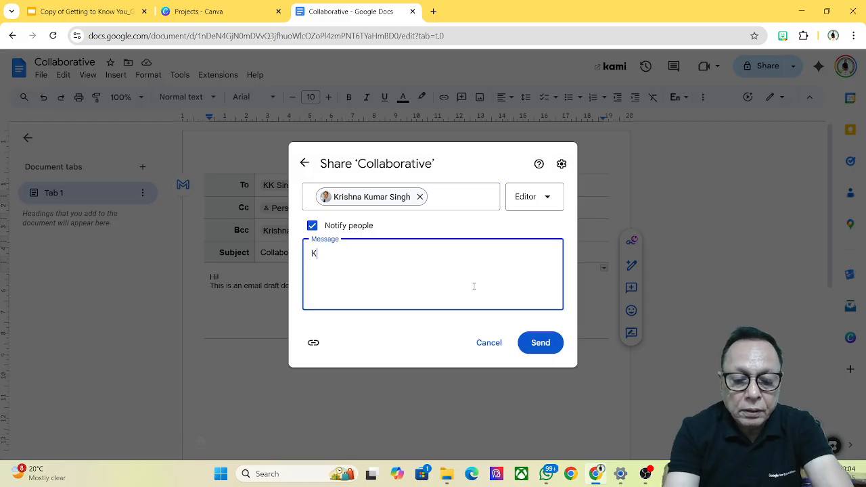
pyautogui.write('indl')
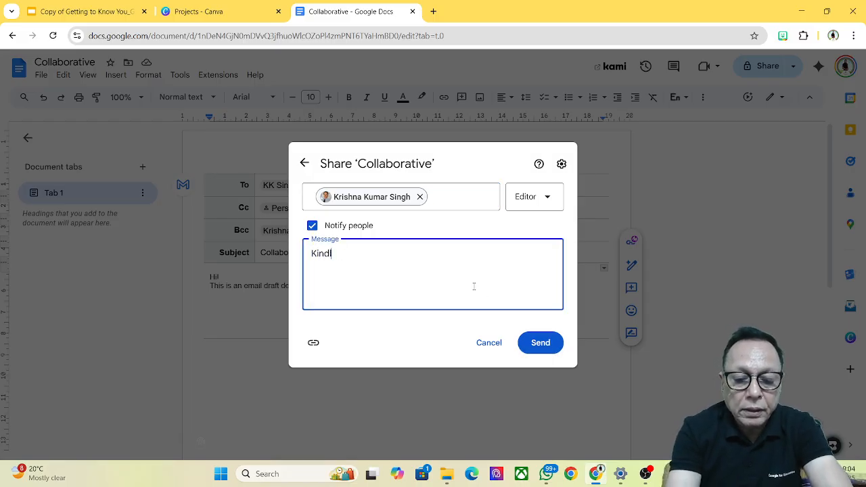
pyautogui.write('y draft the mail')
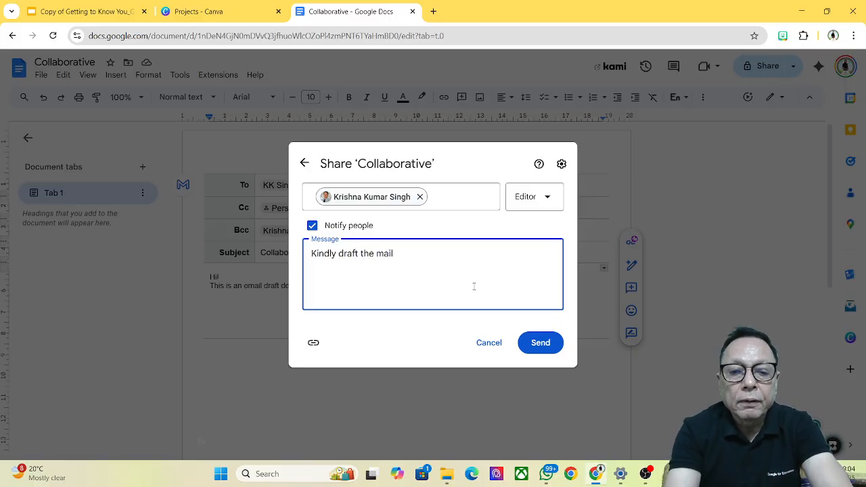
pyautogui.click(543, 345)
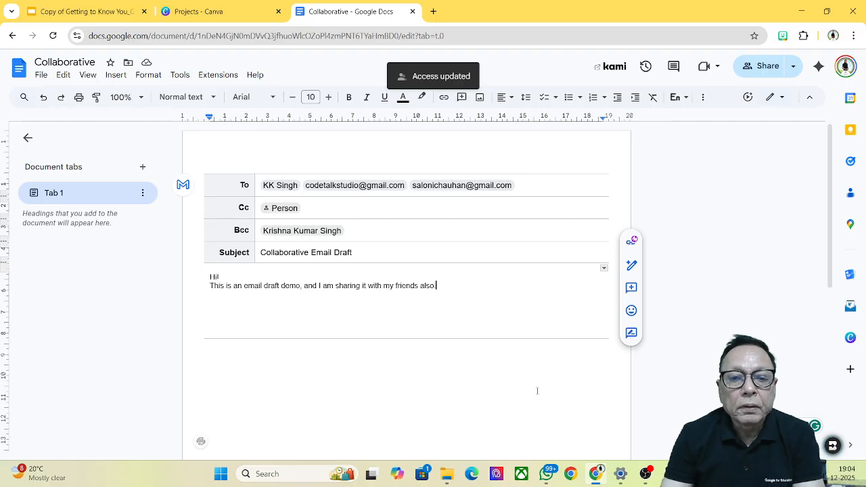
pyautogui.moveTo(645, 477)
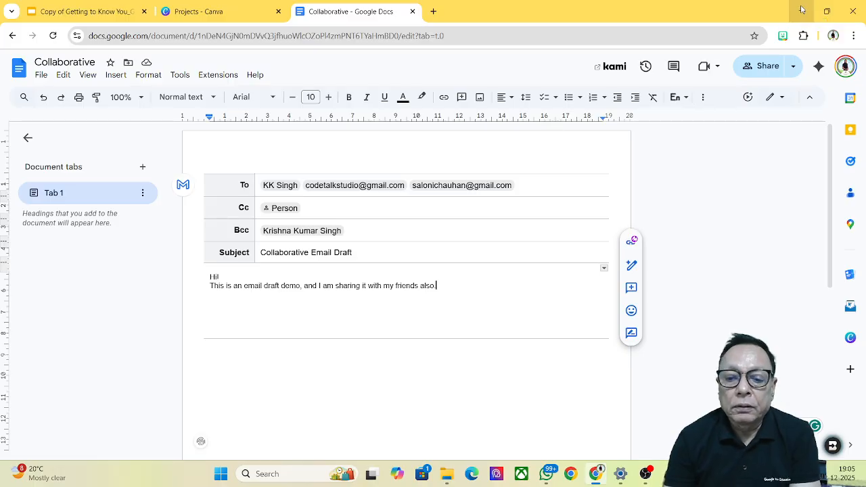
# Step: Minimise the open windows and launch Chrome under the second account's profile
pyautogui.click(801, 9)
pyautogui.click(801, 9)
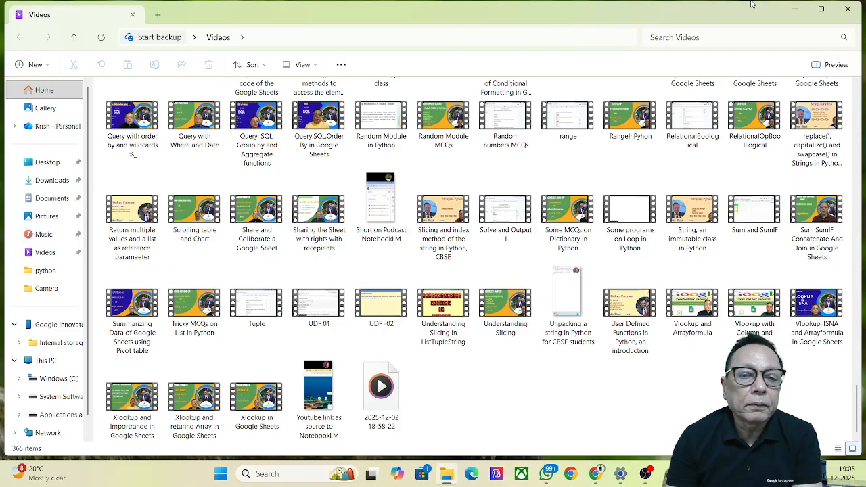
pyautogui.click(795, 9)
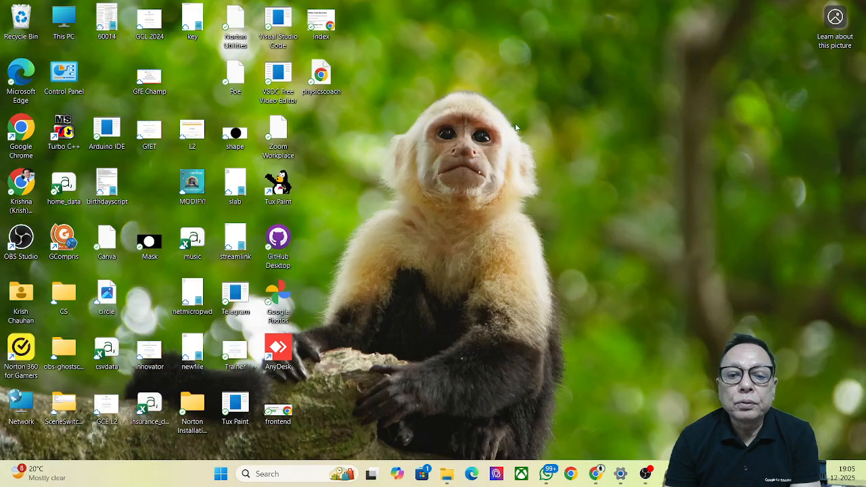
pyautogui.doubleClick(16, 133)
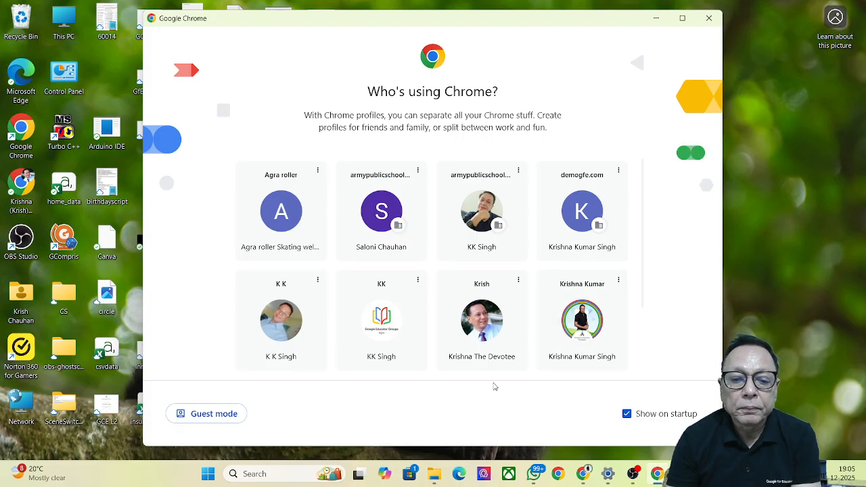
pyautogui.scroll(-1, 595, 276)
pyautogui.scroll(-2, 592, 280)
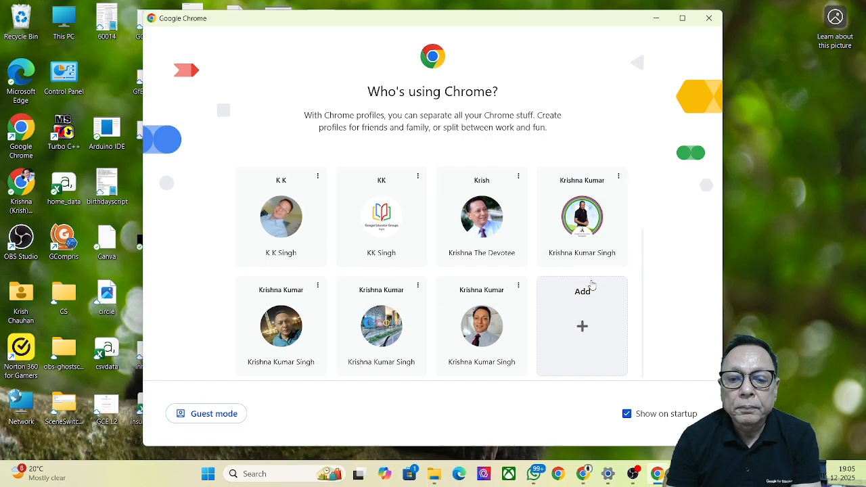
pyautogui.click(485, 331)
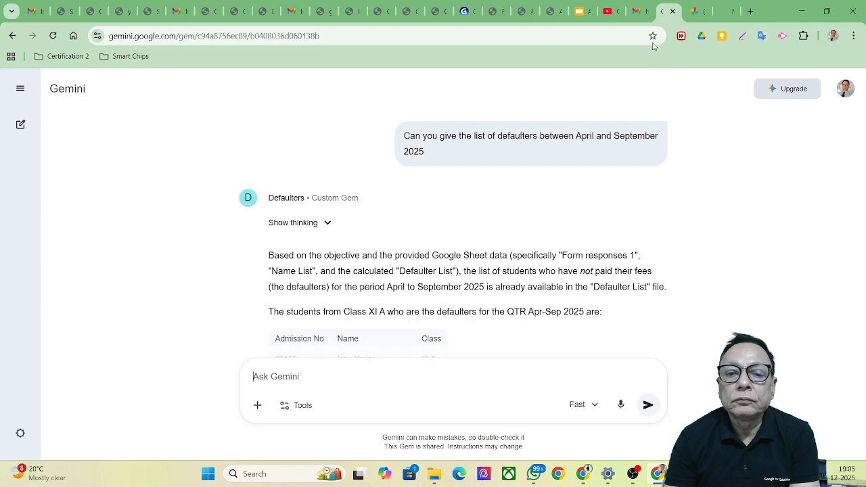
# Step: Open the shared 'Collaborative' document from the sharing email in the second account's Gmail inbox
pyautogui.click(640, 14)
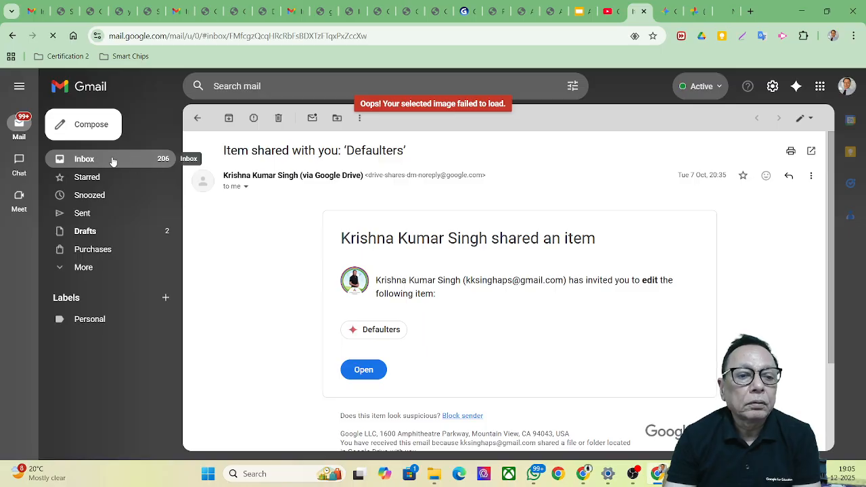
pyautogui.click(88, 160)
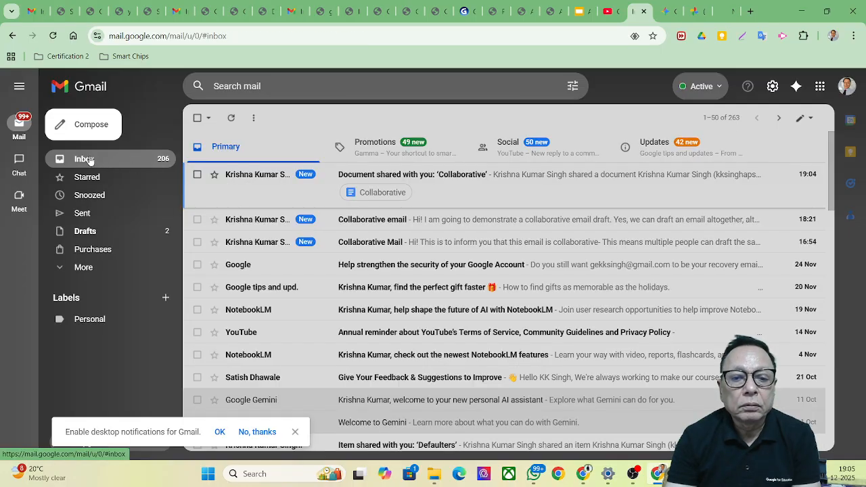
pyautogui.click(383, 193)
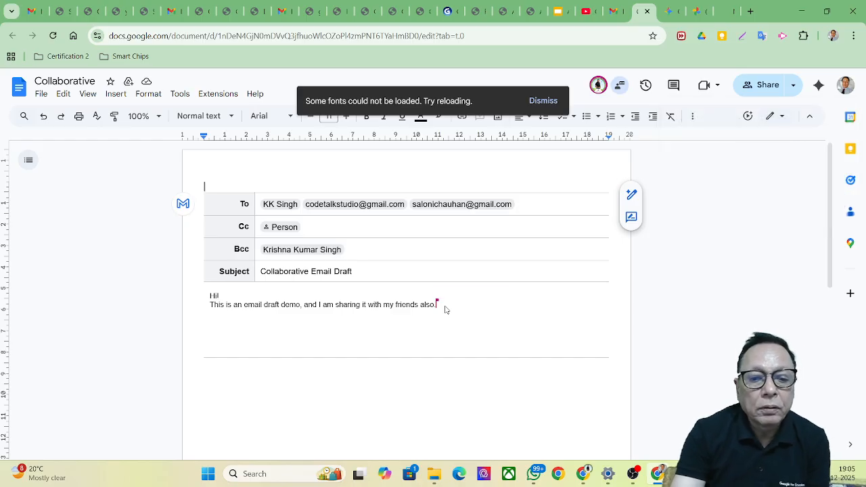
# Step: Add the reply 'yes, I have heard about this feature…multiple people can draft an email.' and 'Regards'
pyautogui.click(323, 327)
pyautogui.click(309, 306)
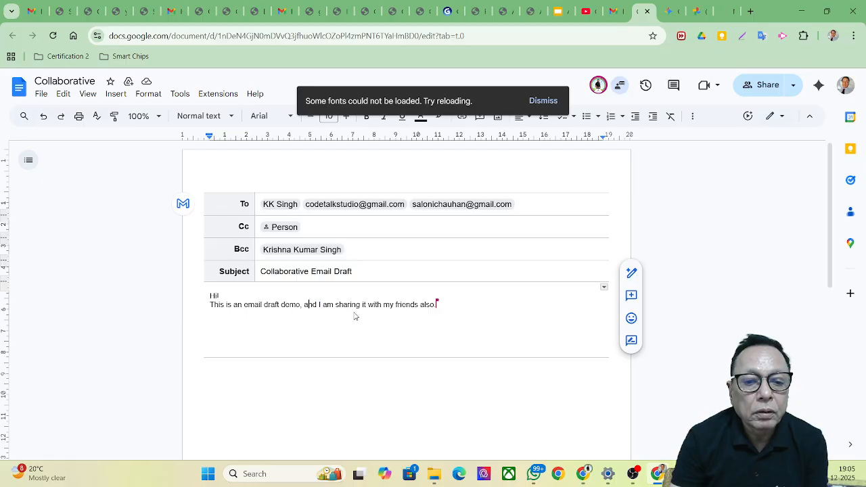
pyautogui.press('Right')
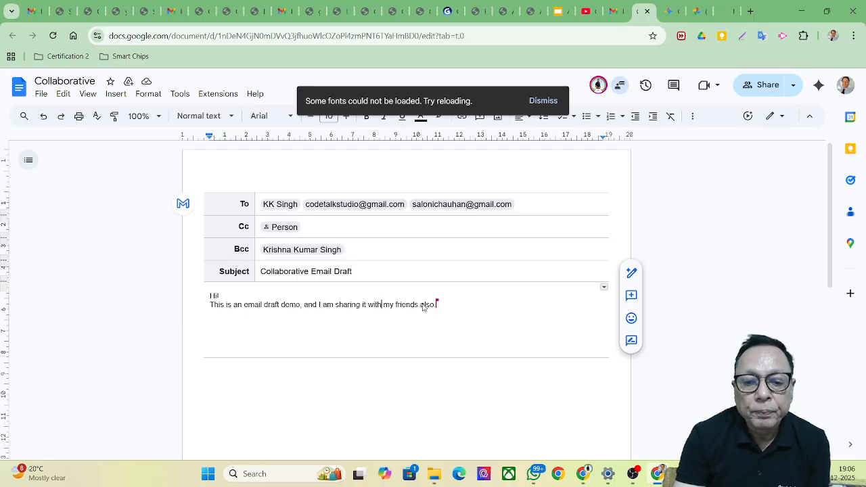
pyautogui.press('Down')
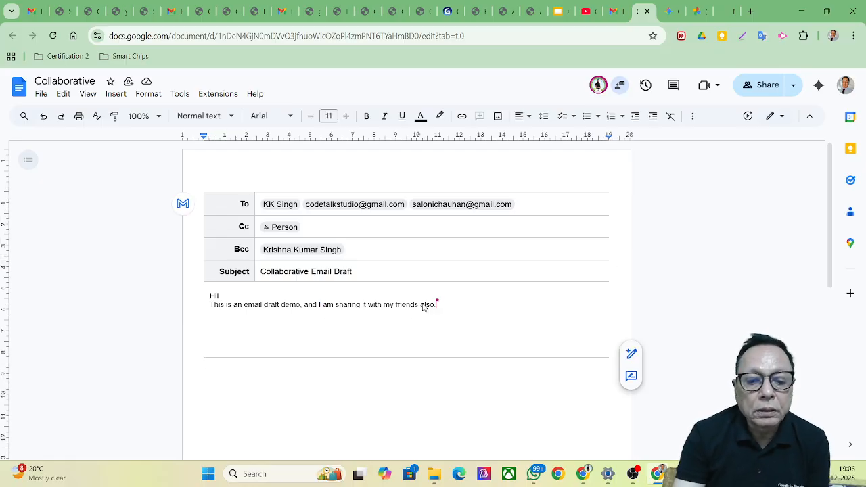
pyautogui.press('Up')
pyautogui.press('Return')
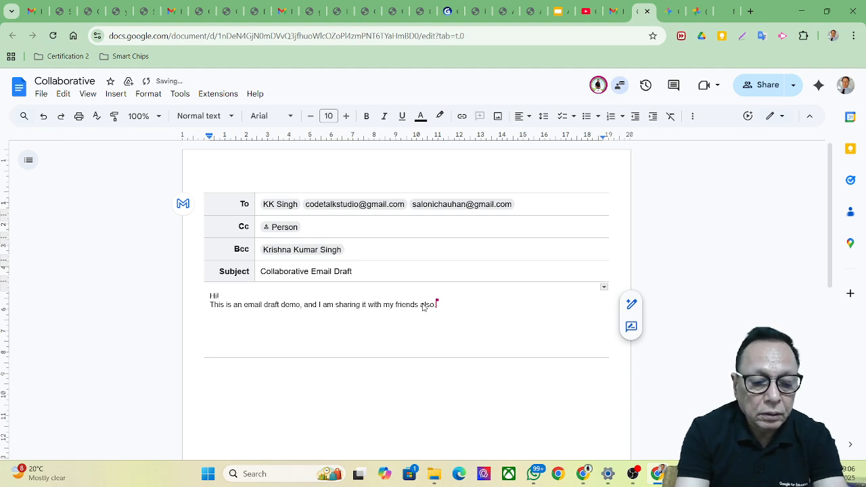
pyautogui.write('yes.')
pyautogui.press('BackSpace')
pyautogui.write(', I have heard about thuis')
pyautogui.press('BackSpace')
pyautogui.press('BackSpace')
pyautogui.press('BackSpace')
pyautogui.press('BackSpace')
pyautogui.write('is feature')
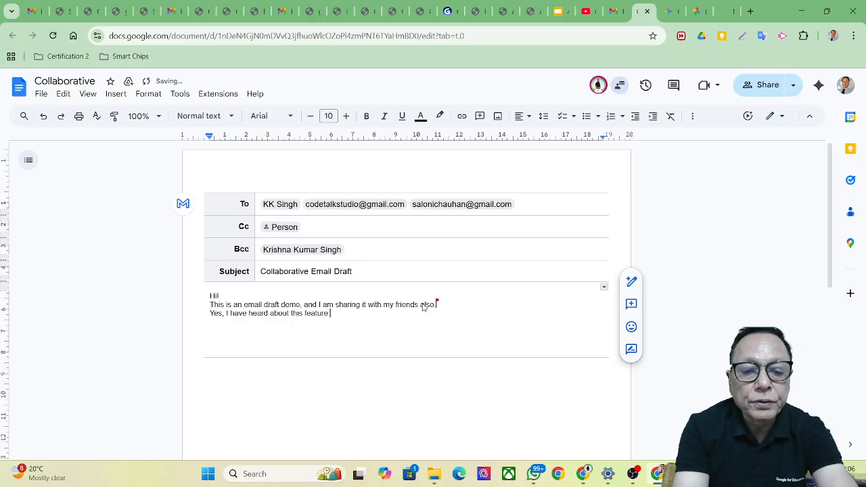
pyautogui.write(' of Google docs that mult')
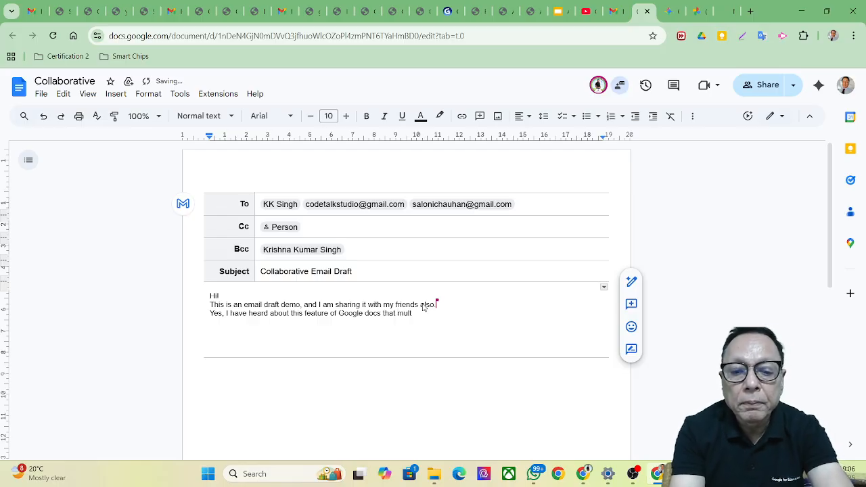
pyautogui.write('iple')
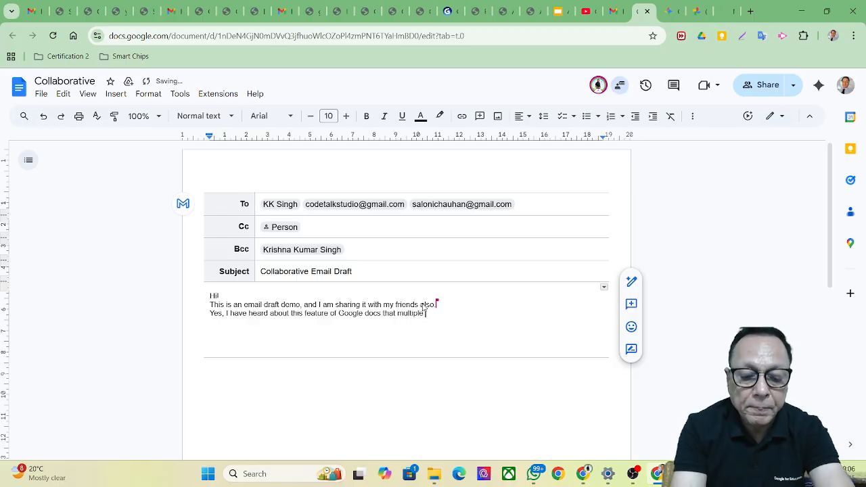
pyautogui.write(' people can ')
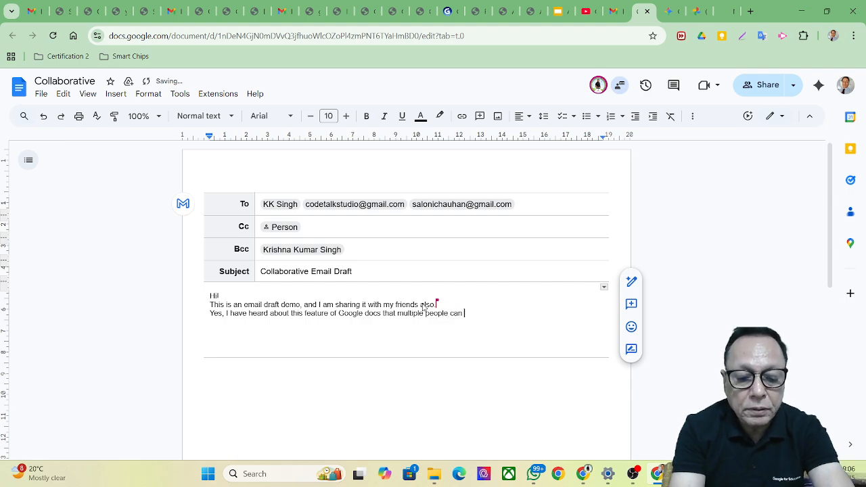
pyautogui.write('draft an email')
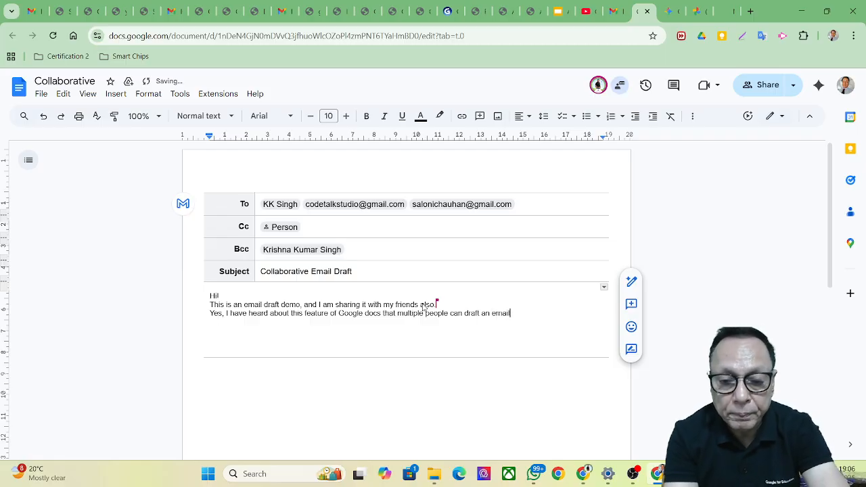
pyautogui.write('.')
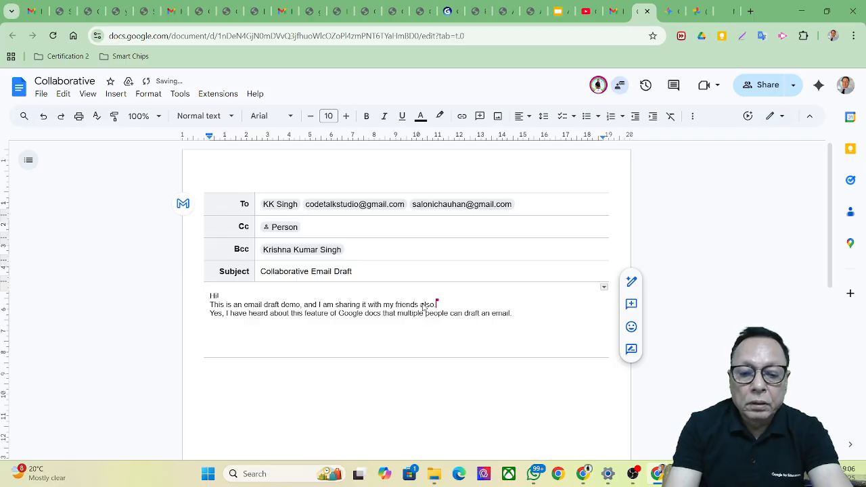
pyautogui.press('Return')
pyautogui.press('Return')
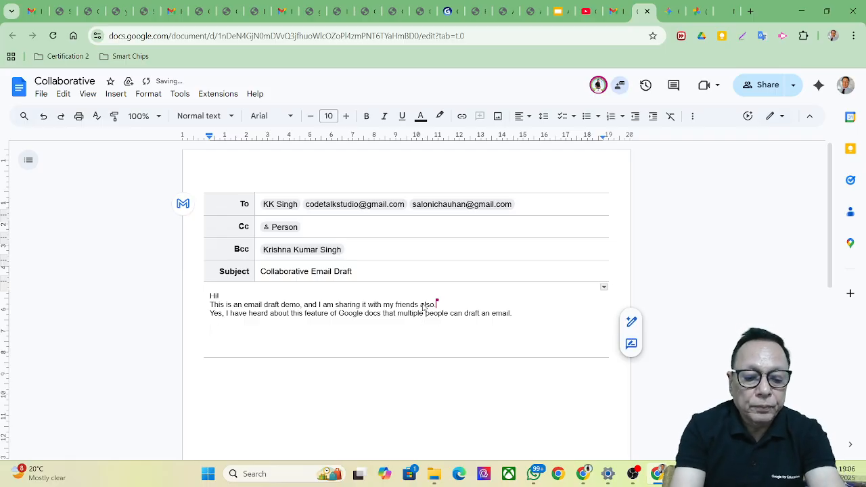
pyautogui.write('Regards')
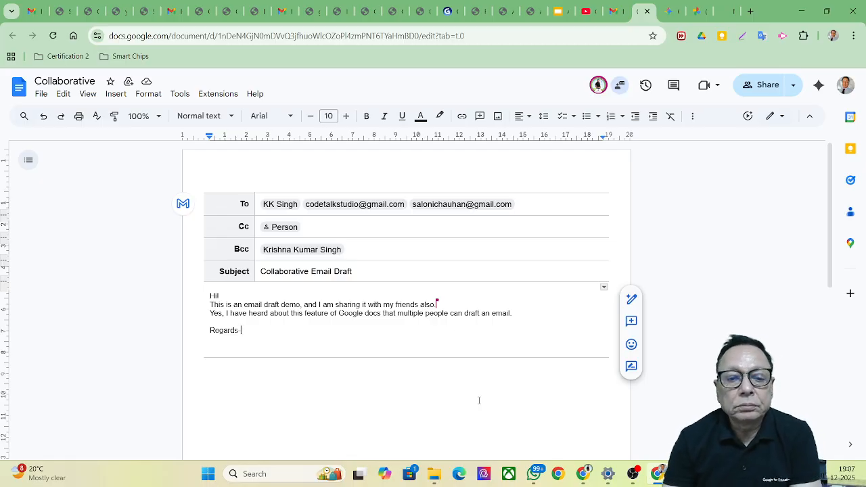
# Step: Capitalise 'docs' to 'Docs', then turn the template into a Gmail draft and send it
pyautogui.moveTo(575, 483)
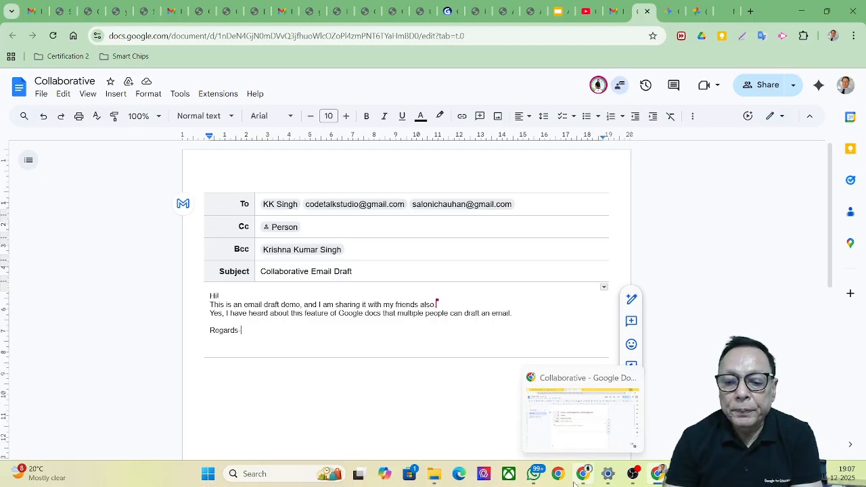
pyautogui.click(574, 483)
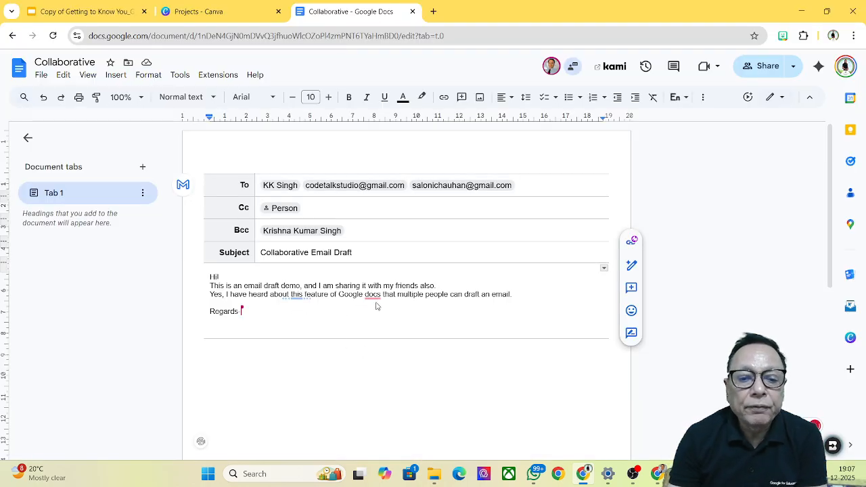
pyautogui.moveTo(370, 297)
pyautogui.click(380, 330)
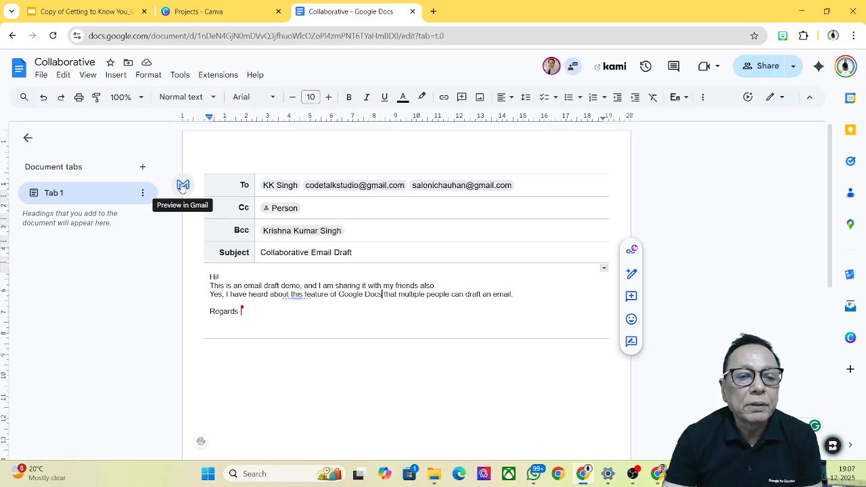
pyautogui.click(181, 188)
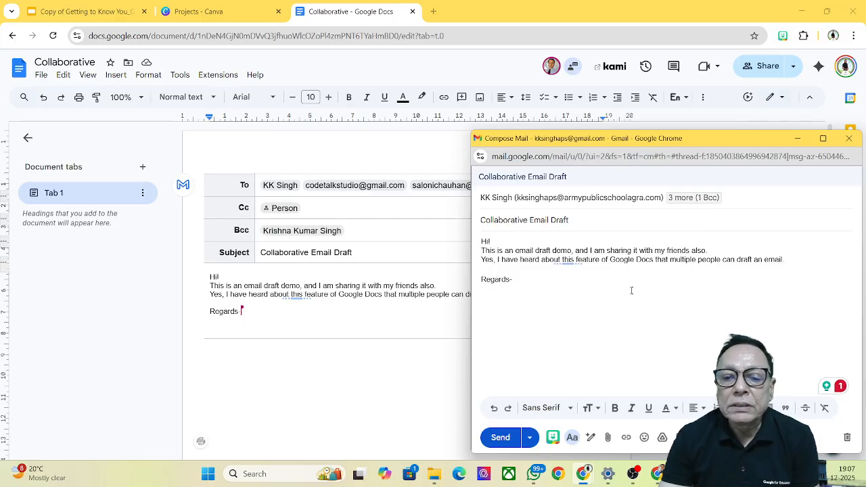
pyautogui.click(501, 438)
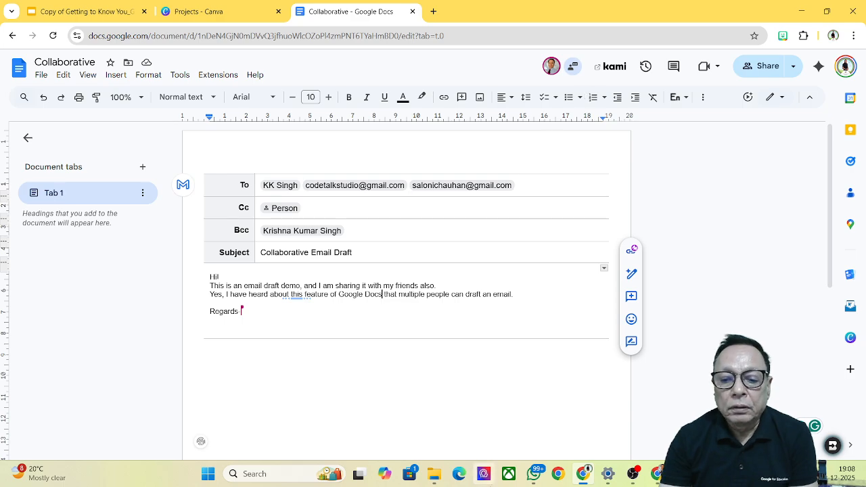
# Step: Minimise the second account's Chrome window showing the draft
pyautogui.moveTo(586, 475)
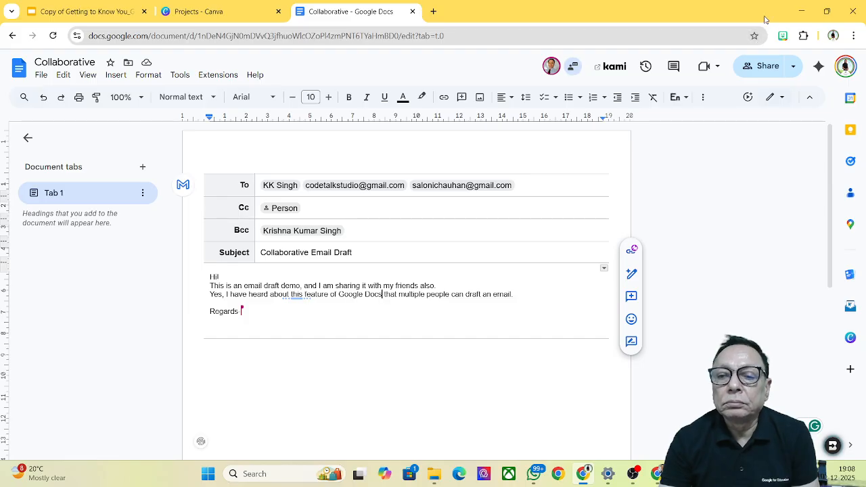
pyautogui.click(800, 12)
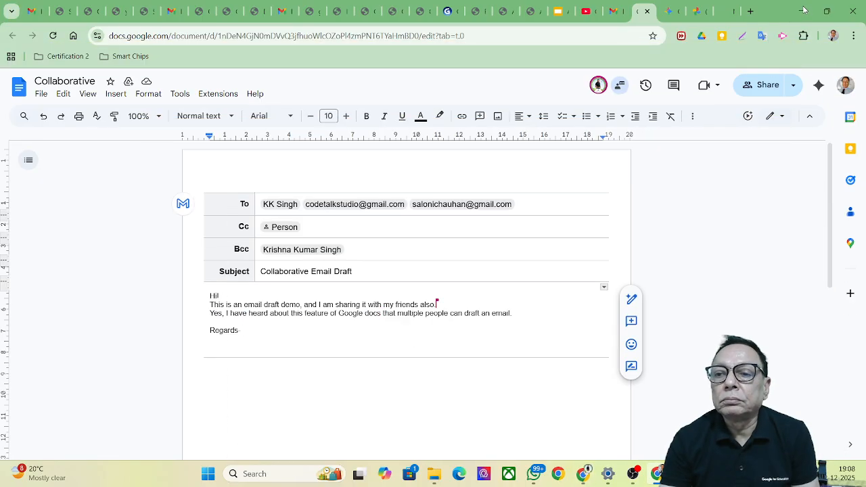
# Step: Minimise the document, launch Chrome under a different profile, and go to Gmail from the Google apps grid
pyautogui.click(804, 12)
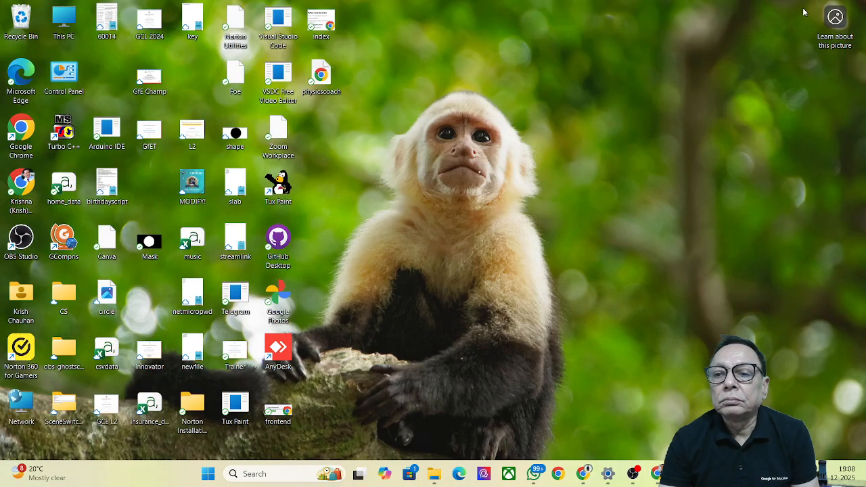
pyautogui.doubleClick(21, 128)
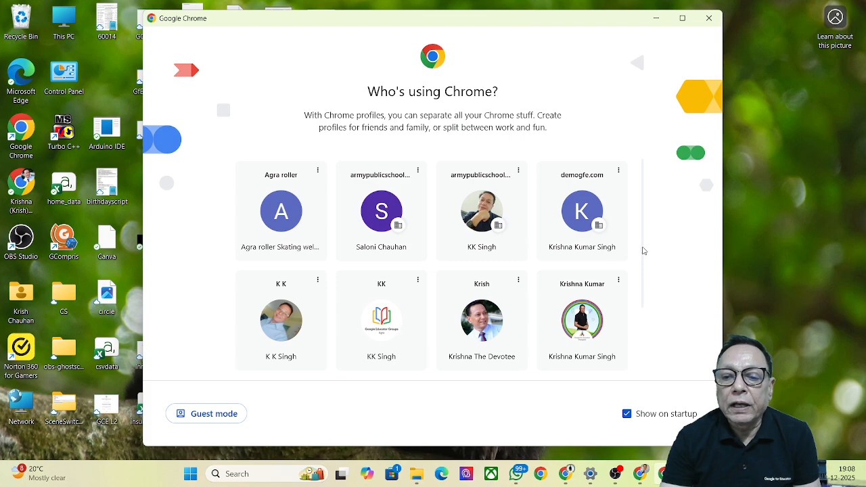
pyautogui.scroll(-2, 507, 359)
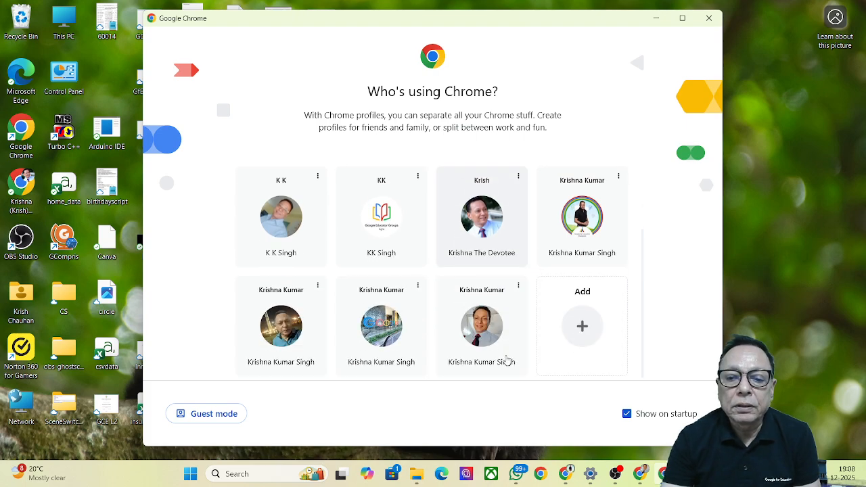
pyautogui.click(377, 331)
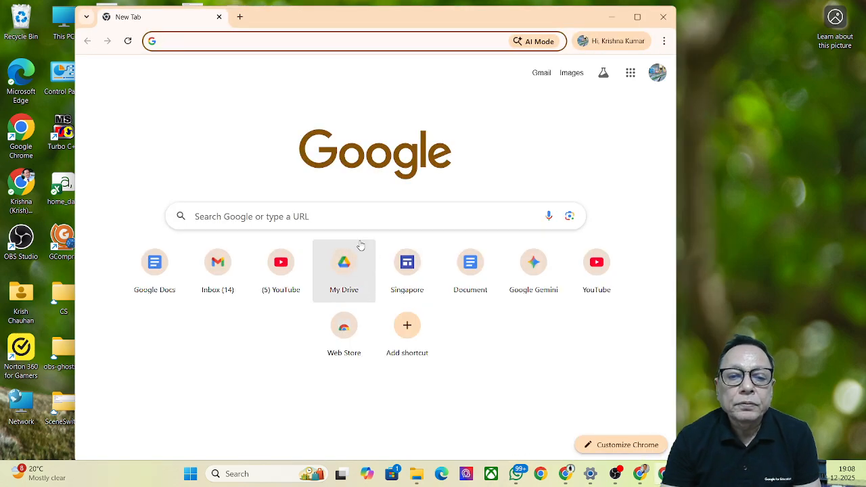
pyautogui.click(629, 73)
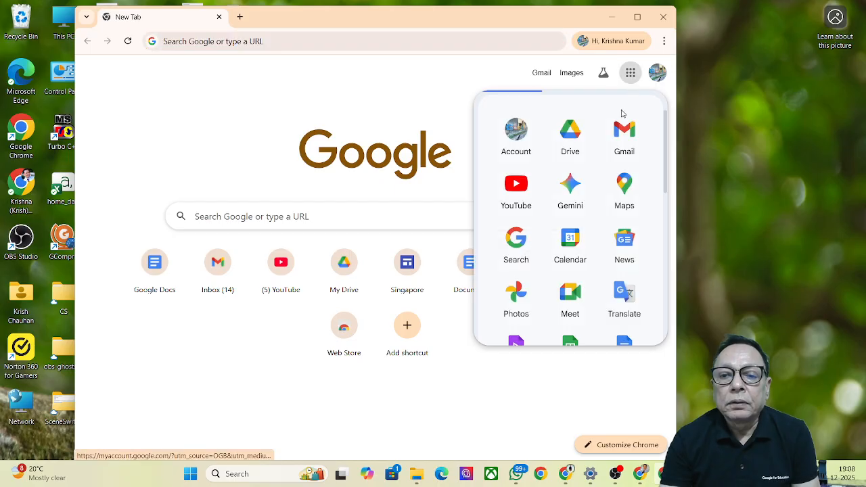
pyautogui.click(619, 139)
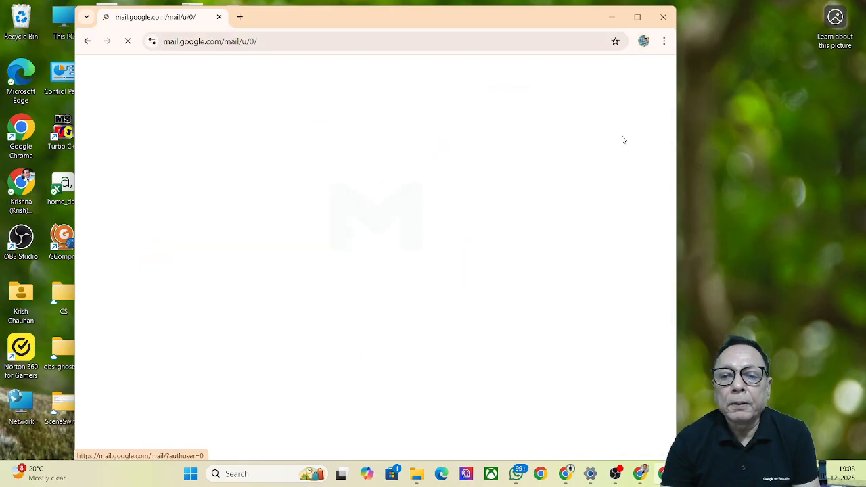
# Step: Maximise Gmail, open the received 'Collaborative Email Draft' message, then return to the Docs window
pyautogui.click(638, 17)
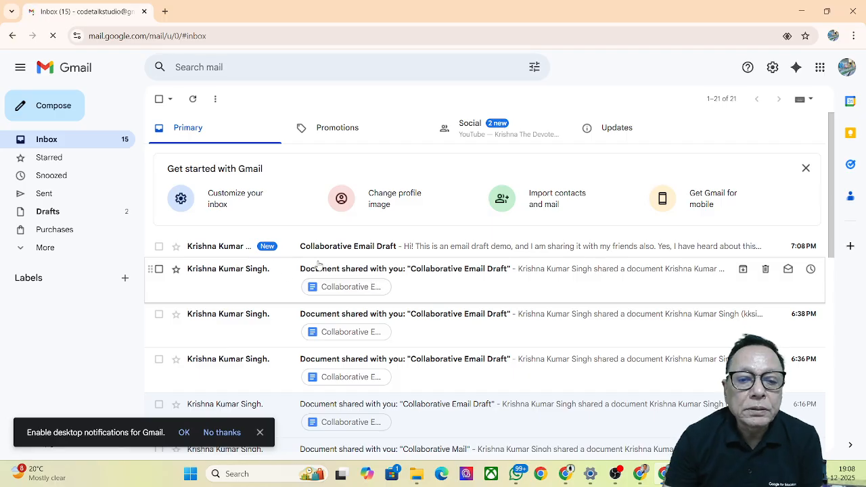
pyautogui.click(357, 250)
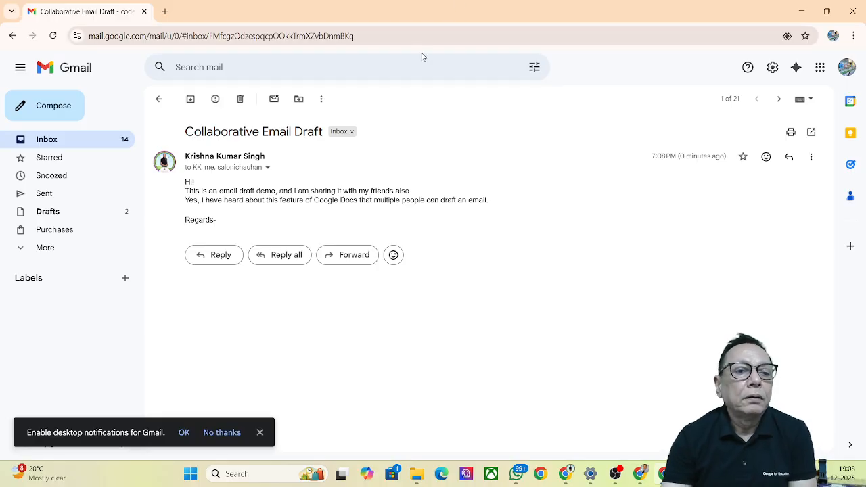
pyautogui.click(13, 37)
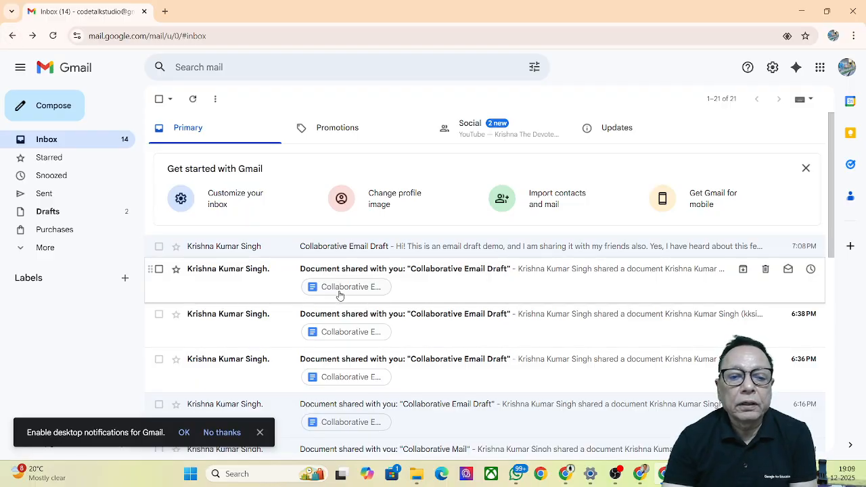
pyautogui.click(472, 247)
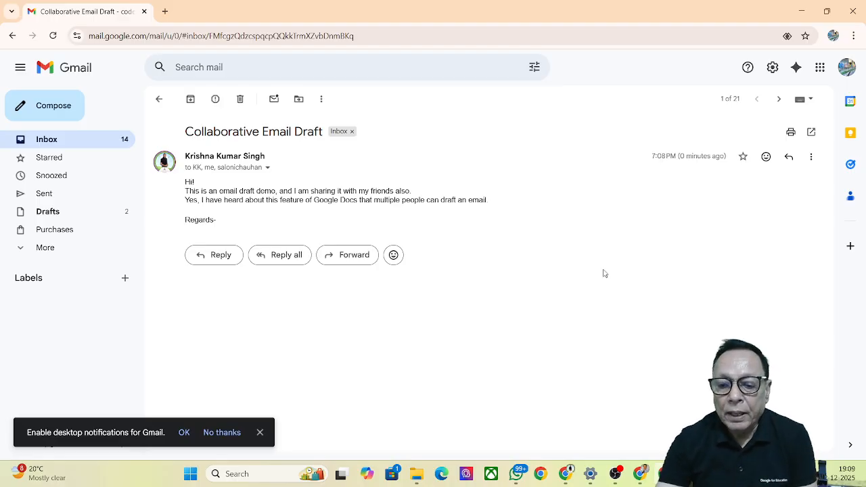
pyautogui.click(563, 476)
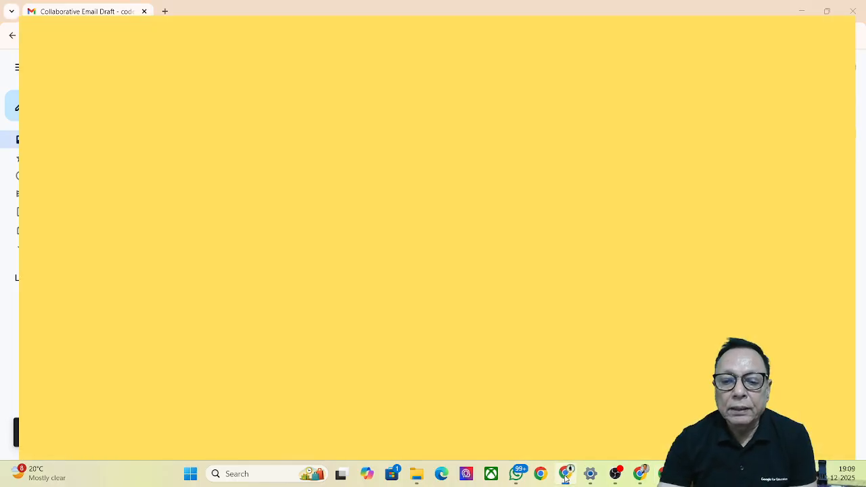